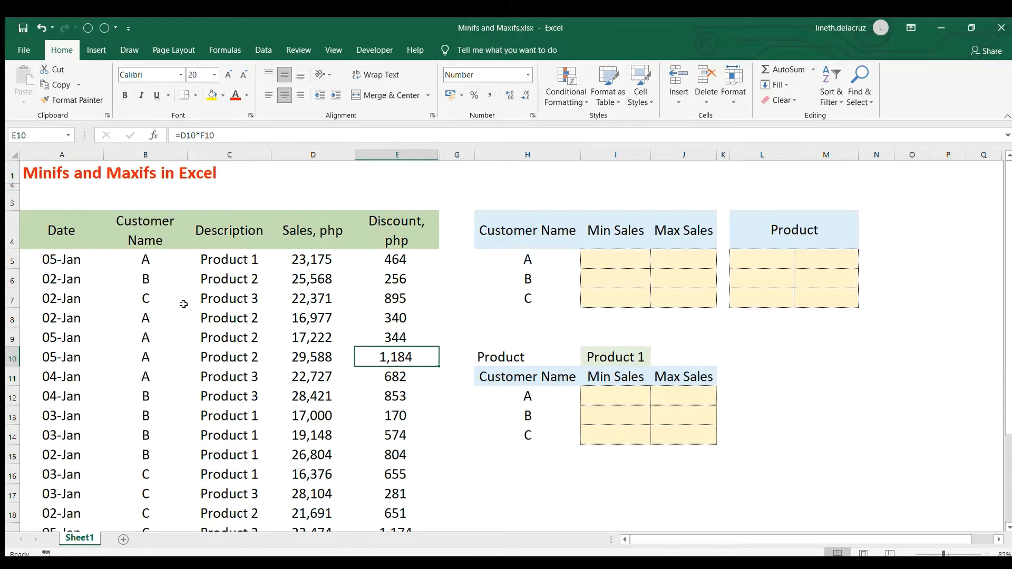
{"action": "scroll", "coordinate": [190, 307], "scroll_direction": "down", "scroll_amount": 1}
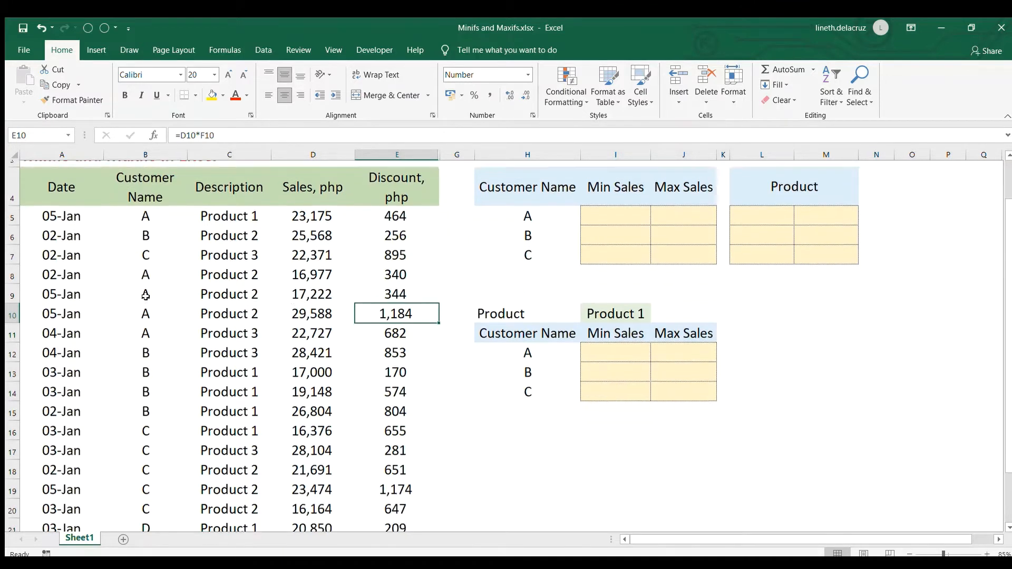
{"action": "scroll", "coordinate": [362, 300], "scroll_direction": "up", "scroll_amount": 1}
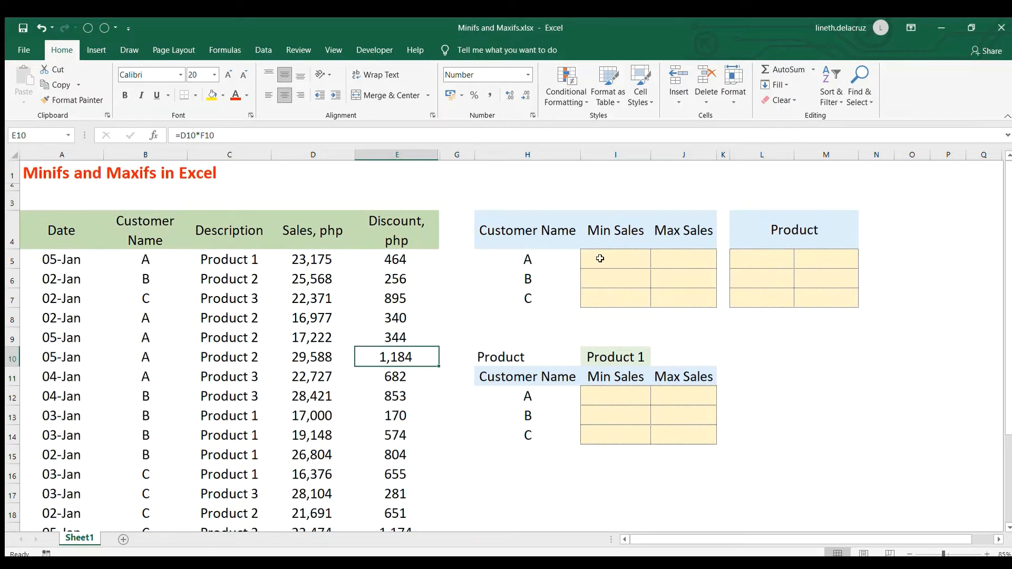
{"action": "left_click", "coordinate": [600, 261]}
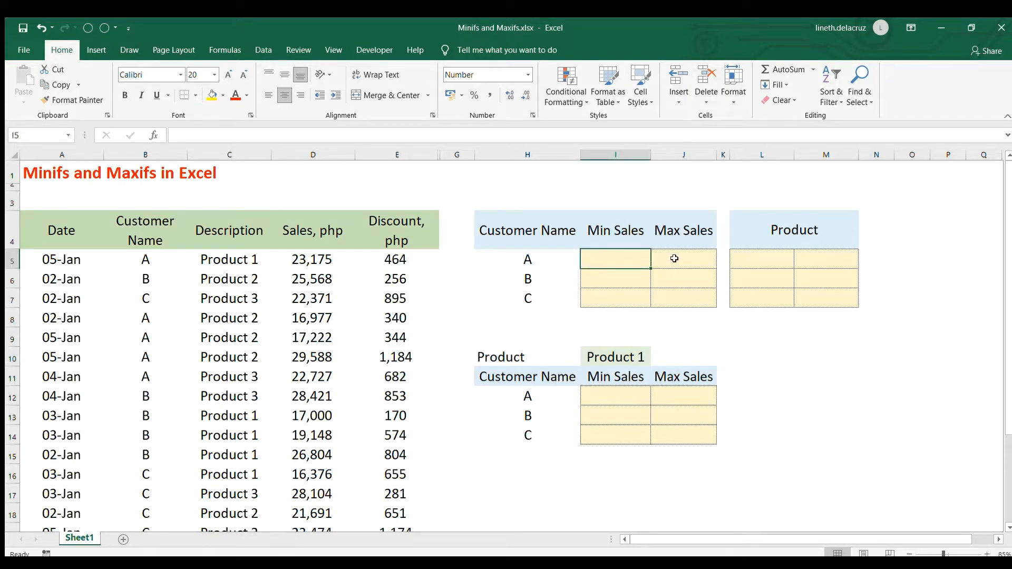
{"action": "left_click", "coordinate": [672, 257]}
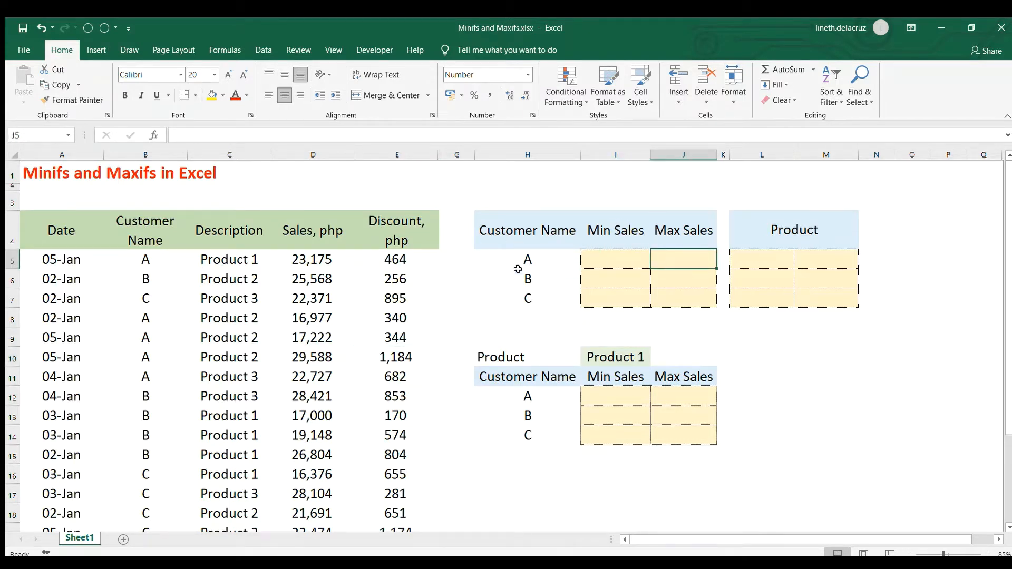
- Start a MINIFS formula in I5 with the absolute Sales range $D$5:$D$24 as its min range
{"action": "left_click", "coordinate": [617, 258]}
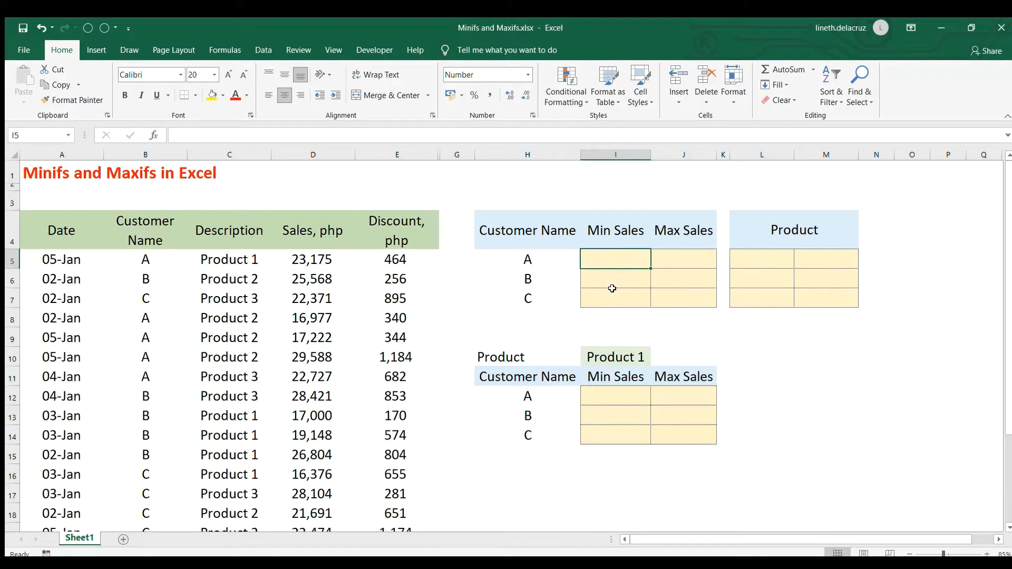
{"action": "type", "text": "="}
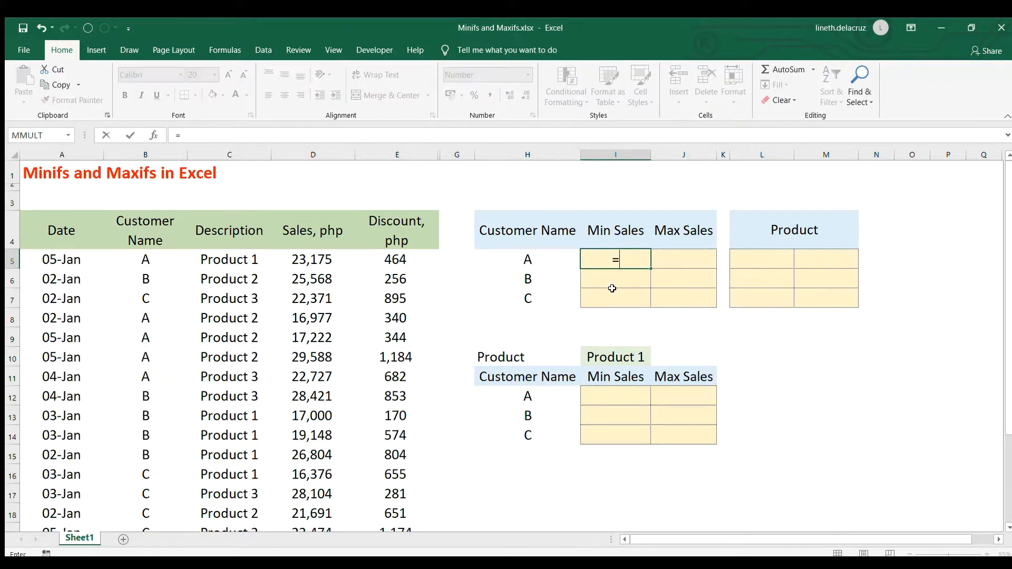
{"action": "type", "text": "minifs("}
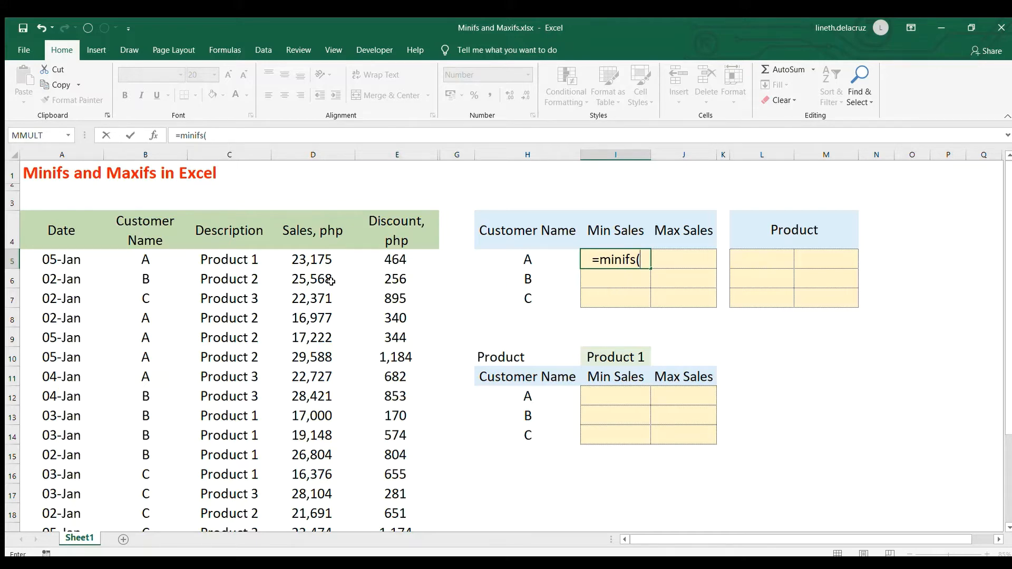
{"action": "left_click", "coordinate": [328, 264]}
{"action": "key", "text": "ctrl+shift+Down"}
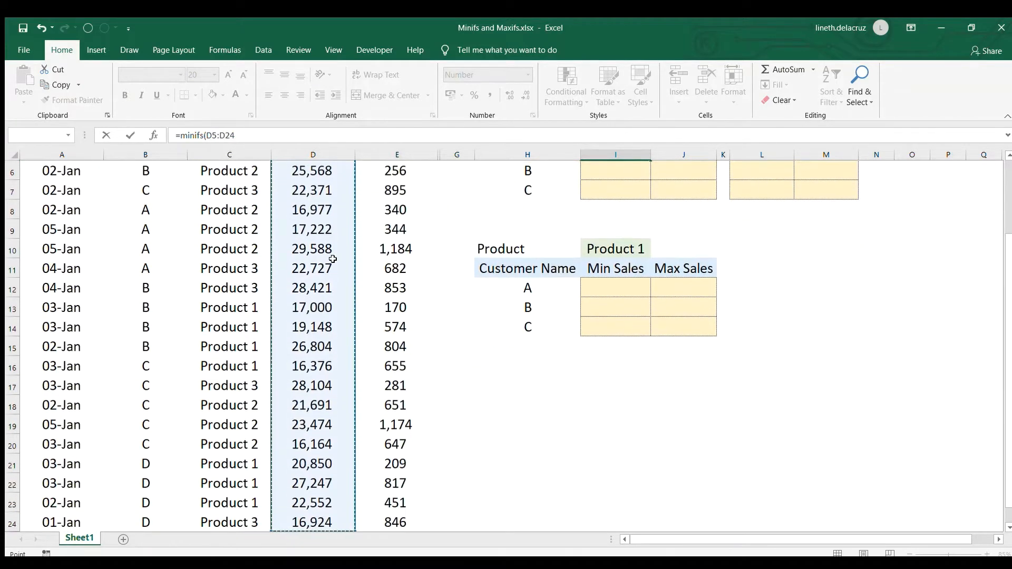
{"action": "key", "text": "F4"}
{"action": "type", "text": ","}
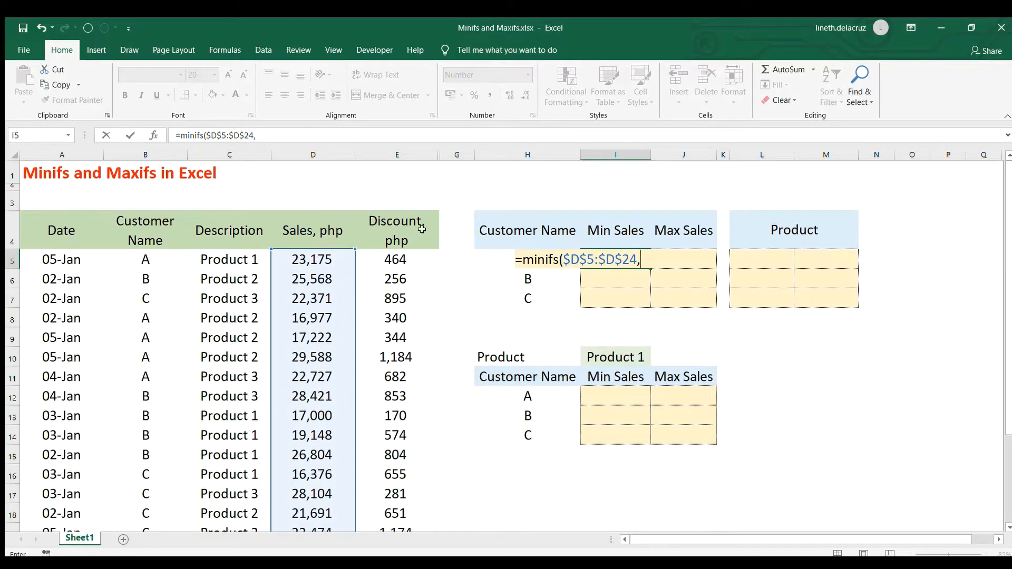
- Complete the MINIFS formula with criteria range $B$5:$B$24 and customer cell H5 as the criterion
{"action": "left_click", "coordinate": [160, 255]}
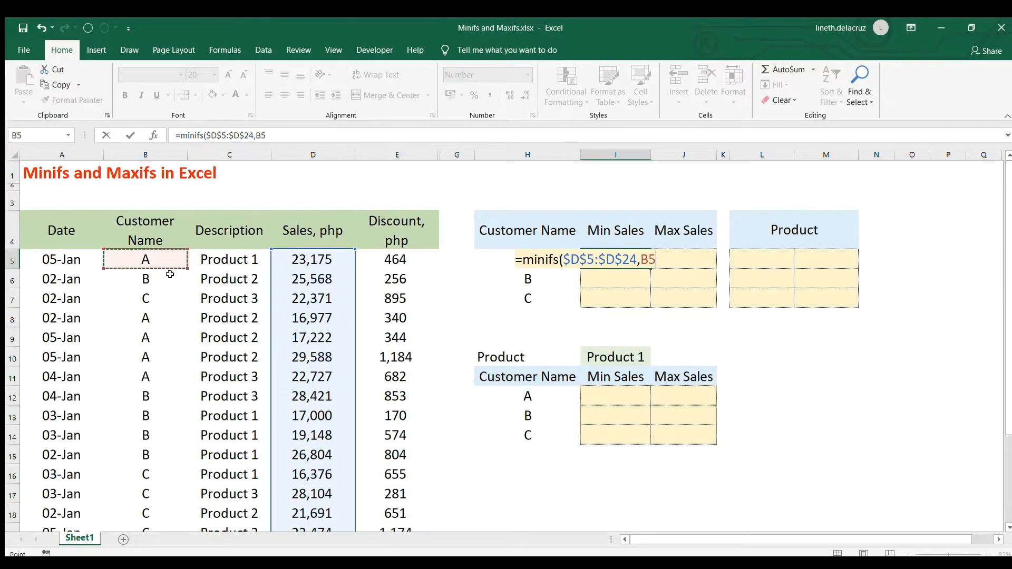
{"action": "key", "text": "ctrl+shift+Down"}
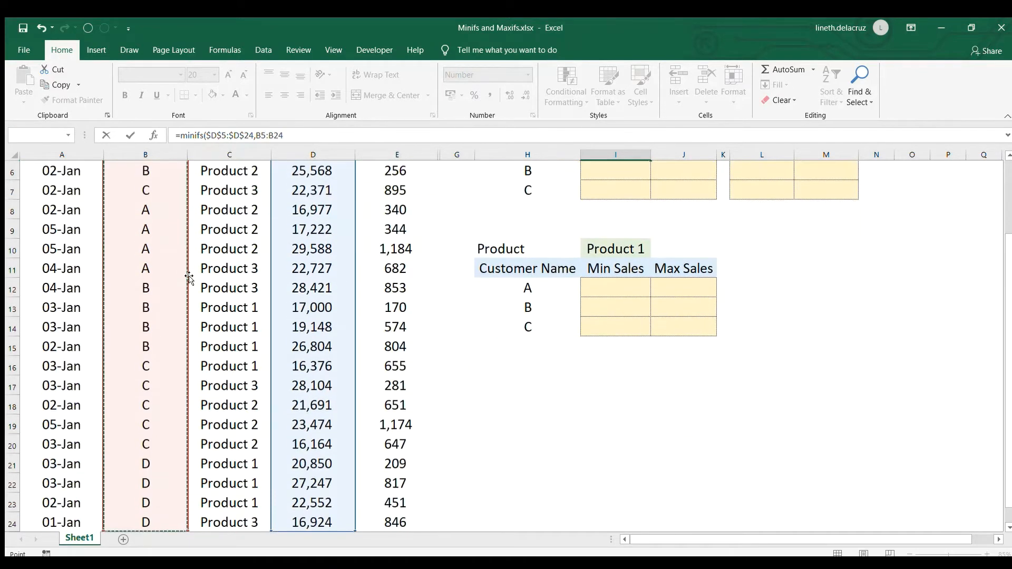
{"action": "key", "text": "F4"}
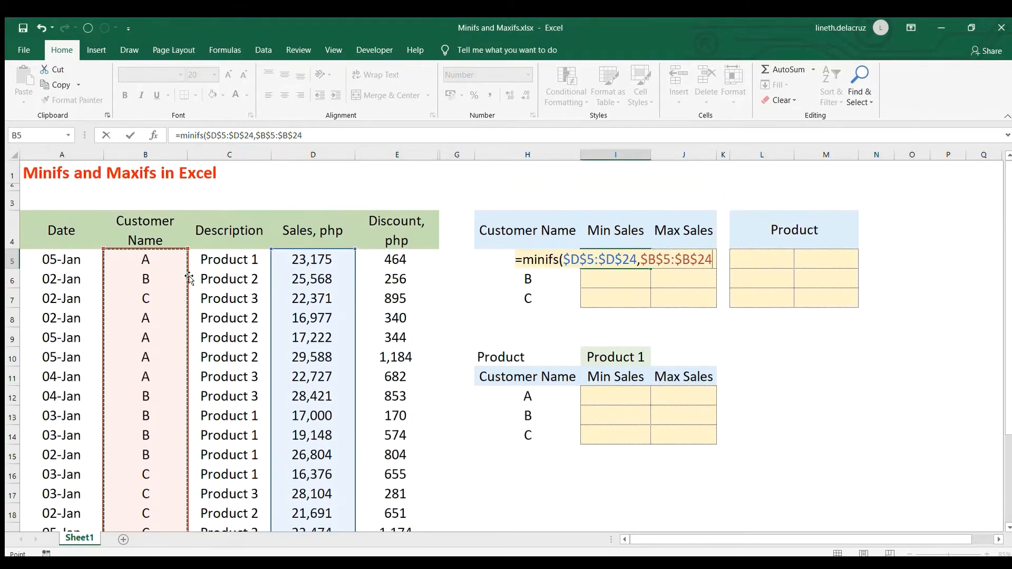
{"action": "type", "text": ","}
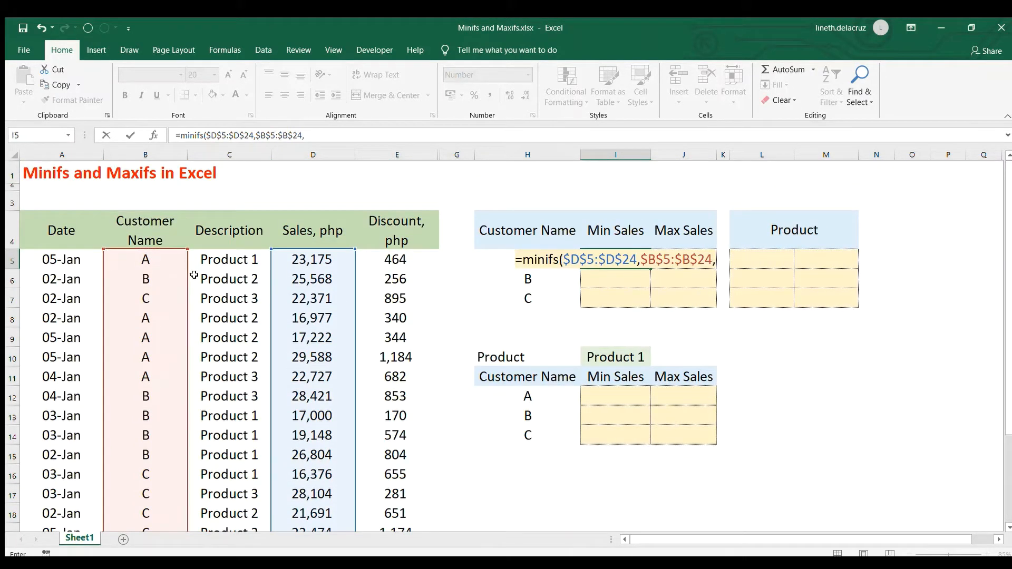
{"action": "left_click", "coordinate": [497, 252]}
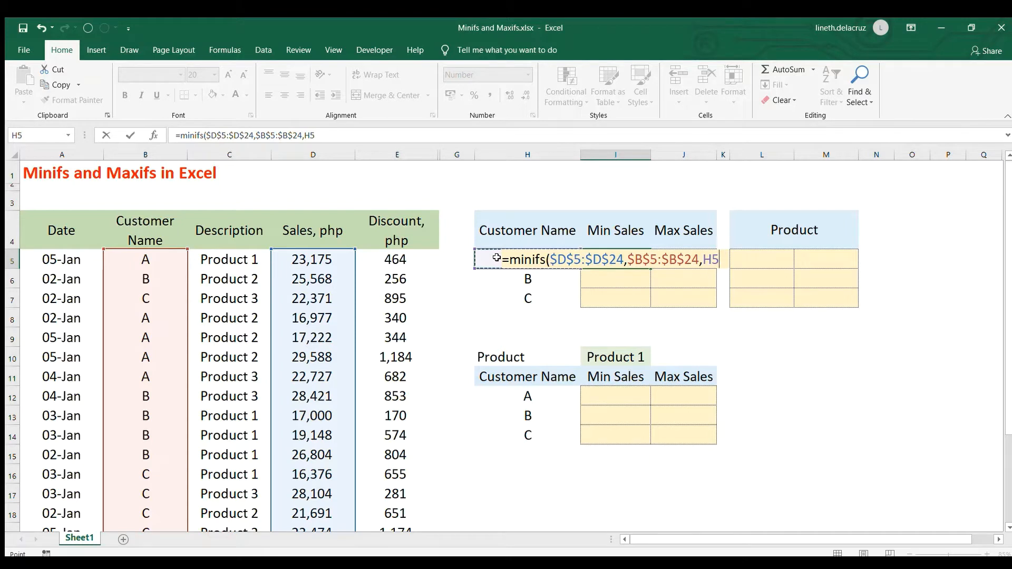
{"action": "type", "text": ")"}
{"action": "key", "text": "ctrl+Return"}
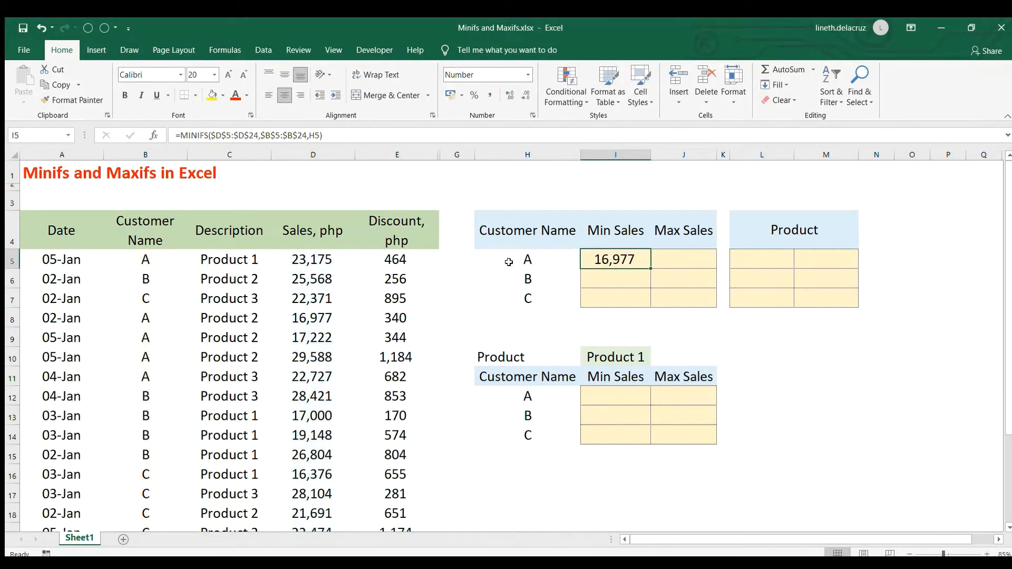
- Copy the Min Sales formula from I5 down to I6:I7 for customers B and C
{"action": "key", "text": "ctrl+c"}
{"action": "key", "text": "Down"}
{"action": "key", "text": "shift+Down"}
{"action": "key", "text": "ctrl+v"}
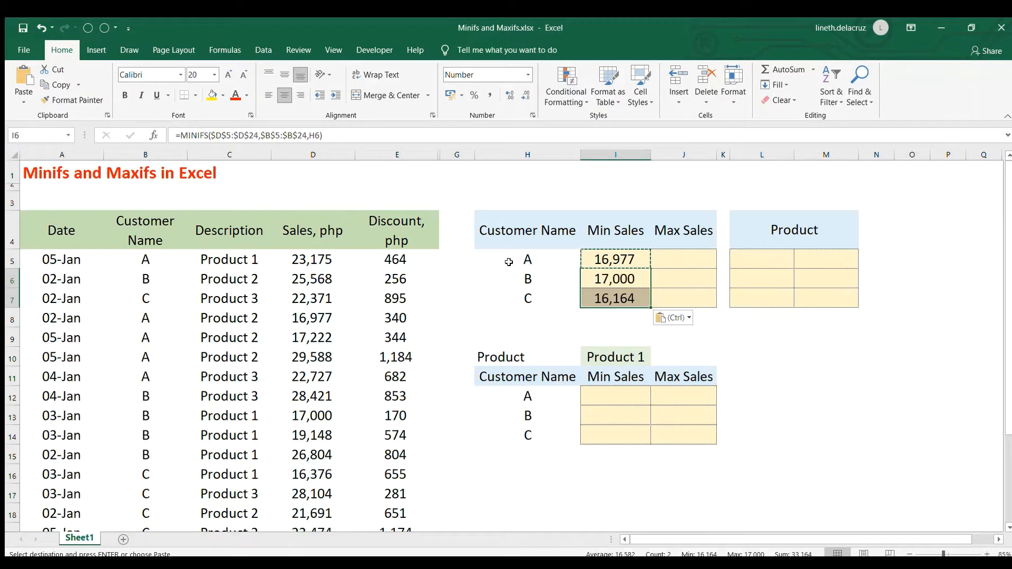
{"action": "key", "text": "shift+Up"}
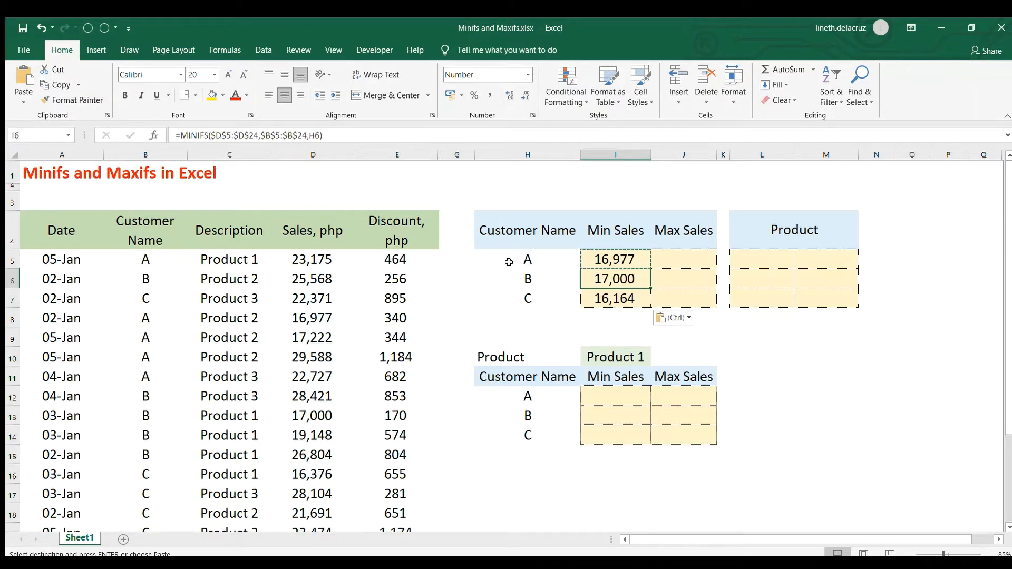
- Start a MAXIFS formula in J5 with the absolute Sales range $D$5:$D$24 as its max range
{"action": "key", "text": "Left"}
{"action": "key", "text": "Right"}
{"action": "key", "text": "Right"}
{"action": "key", "text": "Up"}
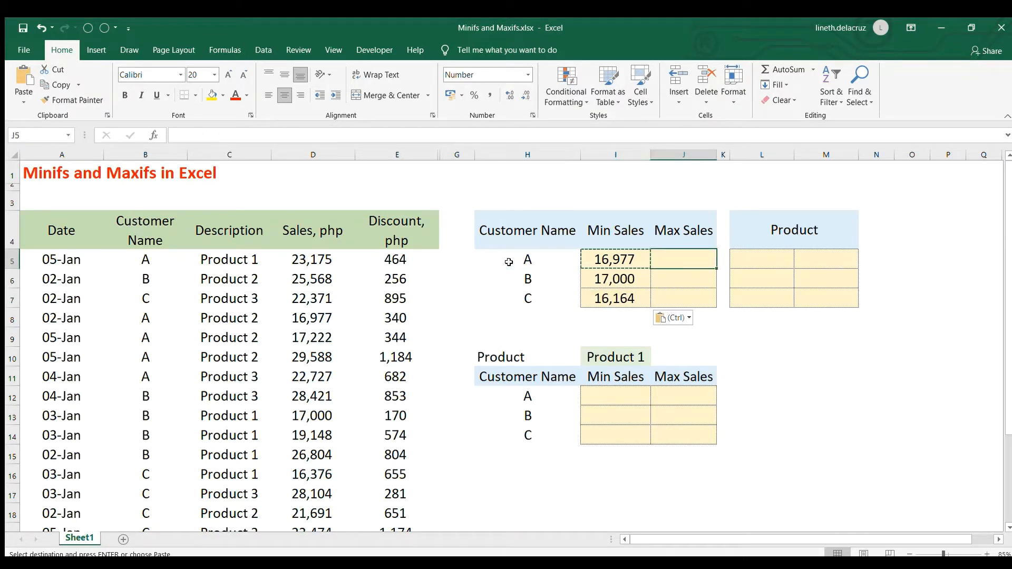
{"action": "type", "text": "=ma"}
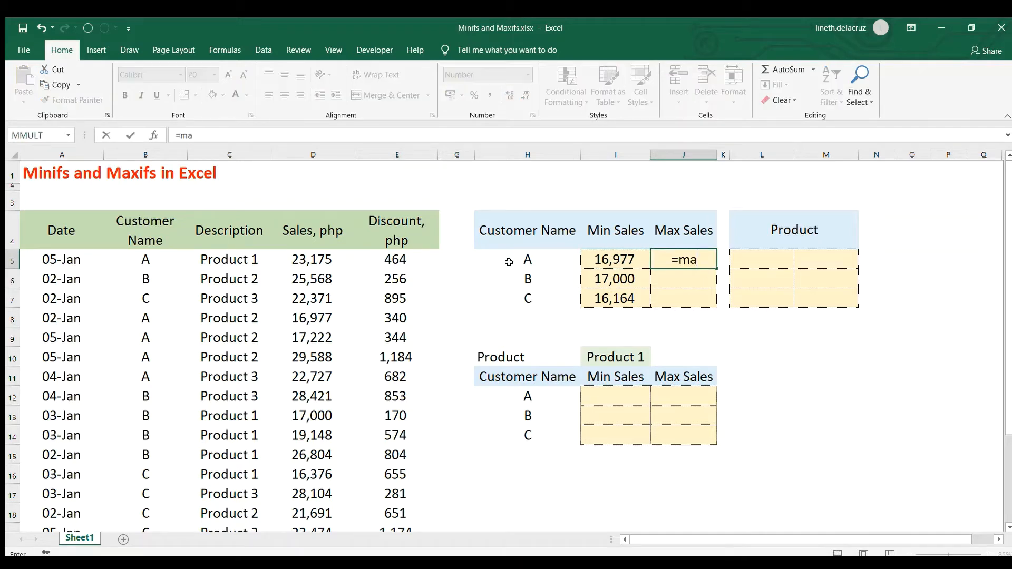
{"action": "type", "text": "xifs("}
{"action": "left_click", "coordinate": [333, 261]}
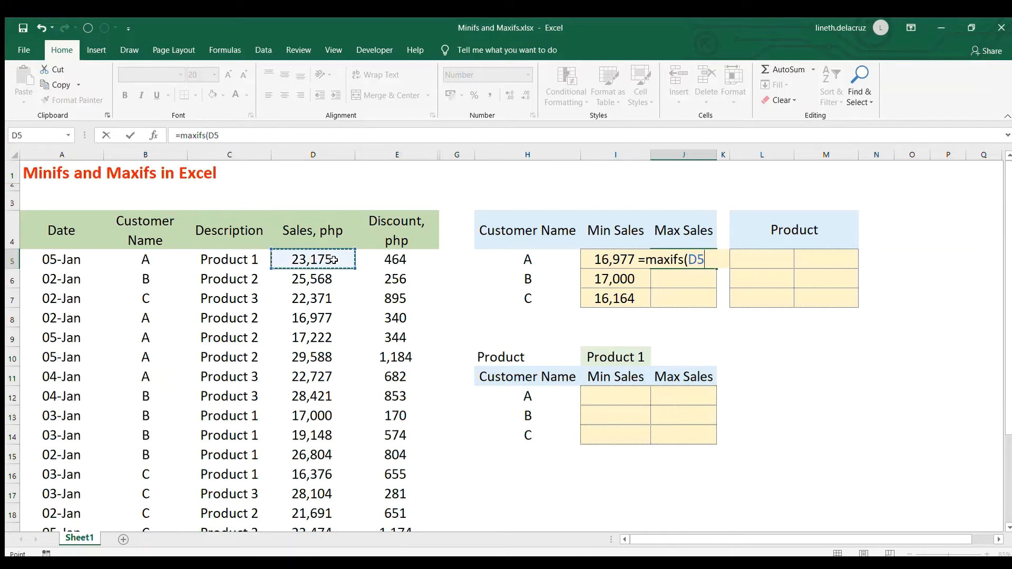
{"action": "key", "text": "ctrl+shift+Down"}
{"action": "key", "text": "F4"}
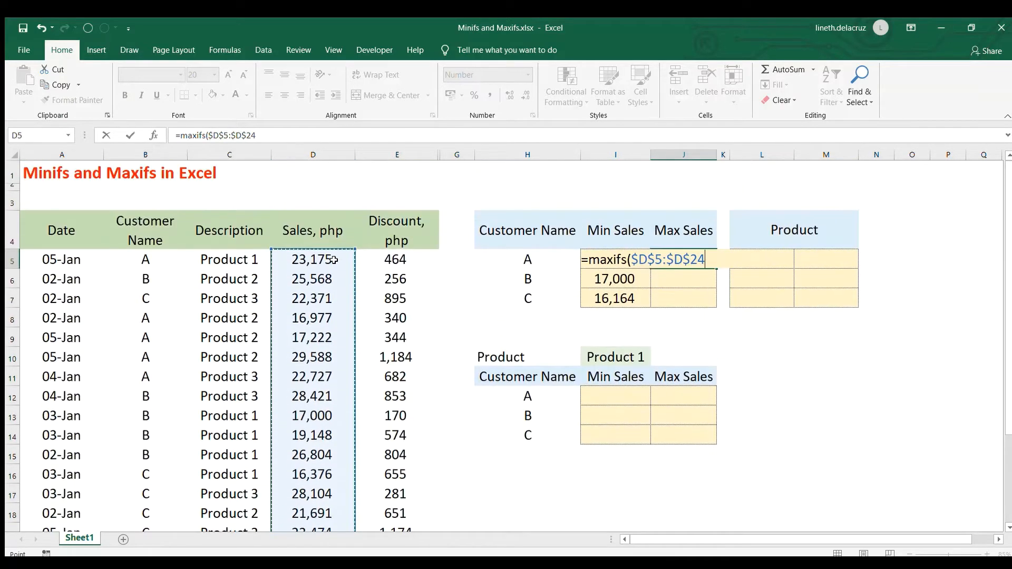
{"action": "type", "text": ","}
- Complete the MAXIFS formula with criteria range $B$5:$B$24 and customer cell H5 as the criterion
{"action": "left_click", "coordinate": [150, 262]}
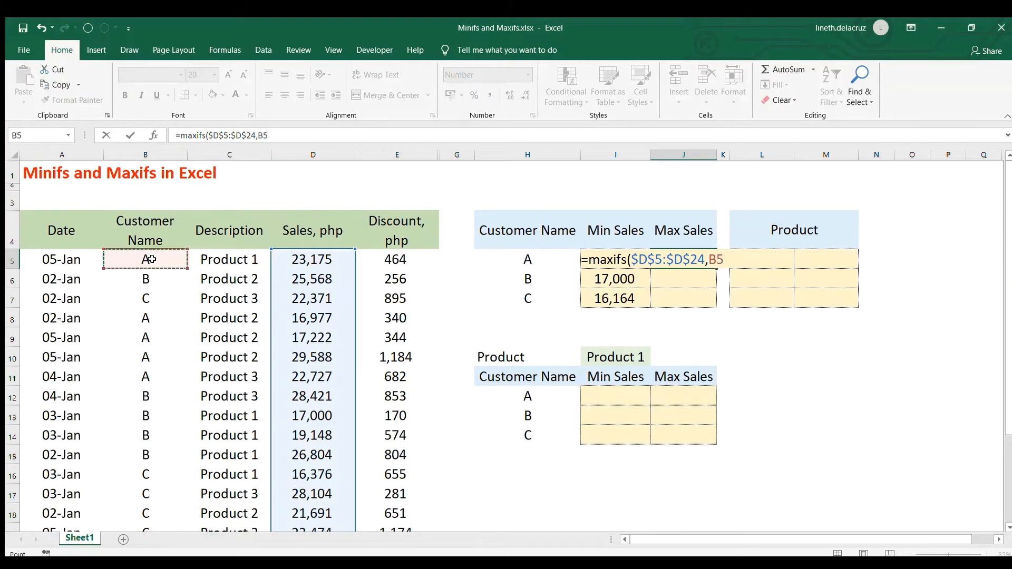
{"action": "key", "text": "ctrl+shift+Down"}
{"action": "key", "text": "F4"}
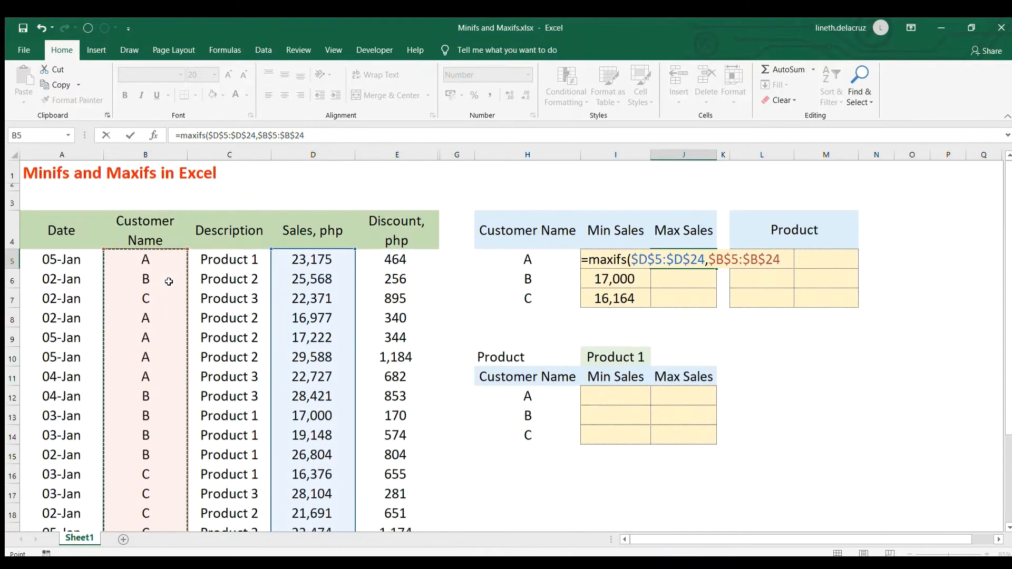
{"action": "type", "text": ","}
{"action": "left_click", "coordinate": [500, 261]}
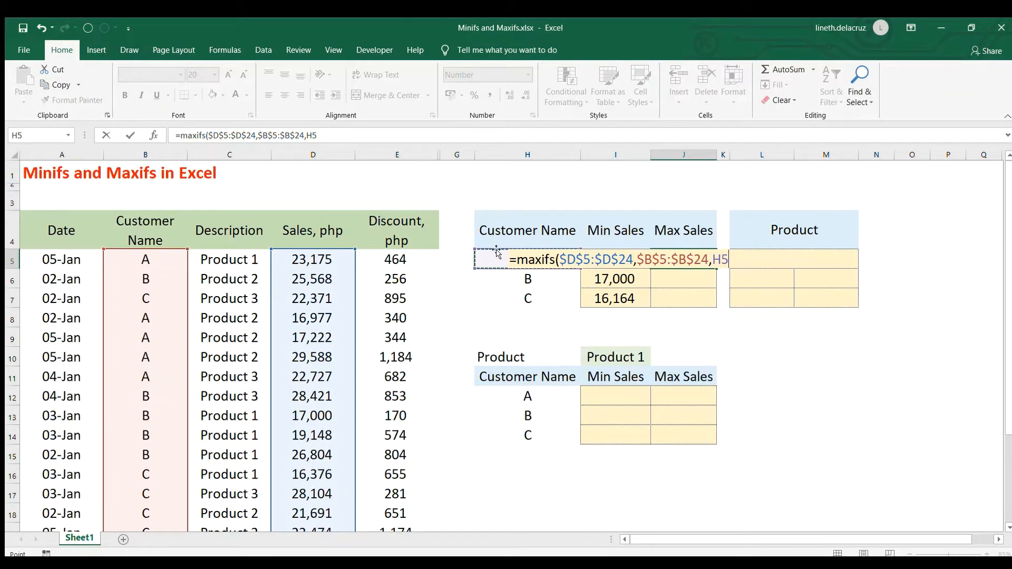
{"action": "type", "text": ")"}
{"action": "key", "text": "Return"}
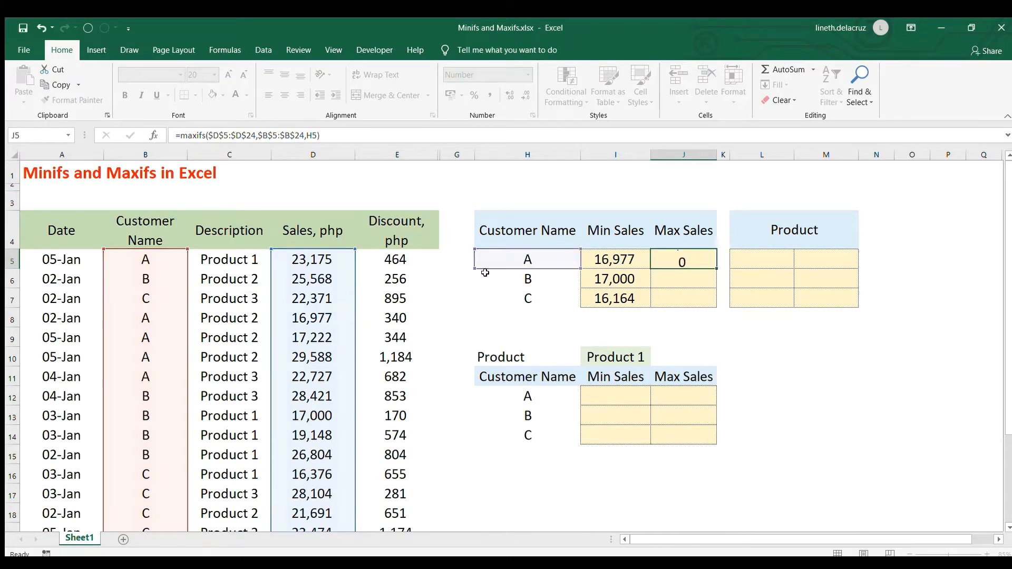
- Copy the Max Sales formula from J5 down to J6:J7 for customers B and C
{"action": "key", "text": "Up"}
{"action": "key", "text": "ctrl+c"}
{"action": "key", "text": "Down"}
{"action": "key", "text": "shift+Down"}
{"action": "key", "text": "ctrl+v"}
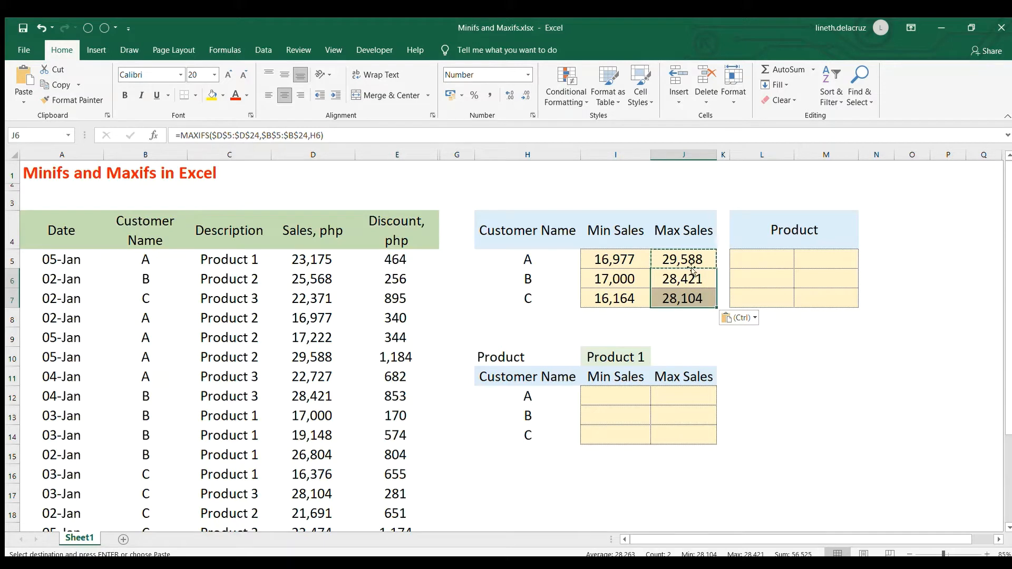
- Copy the MINIFS expression without its equals sign from I5, leaving the cell unedited
{"action": "left_click", "coordinate": [780, 261]}
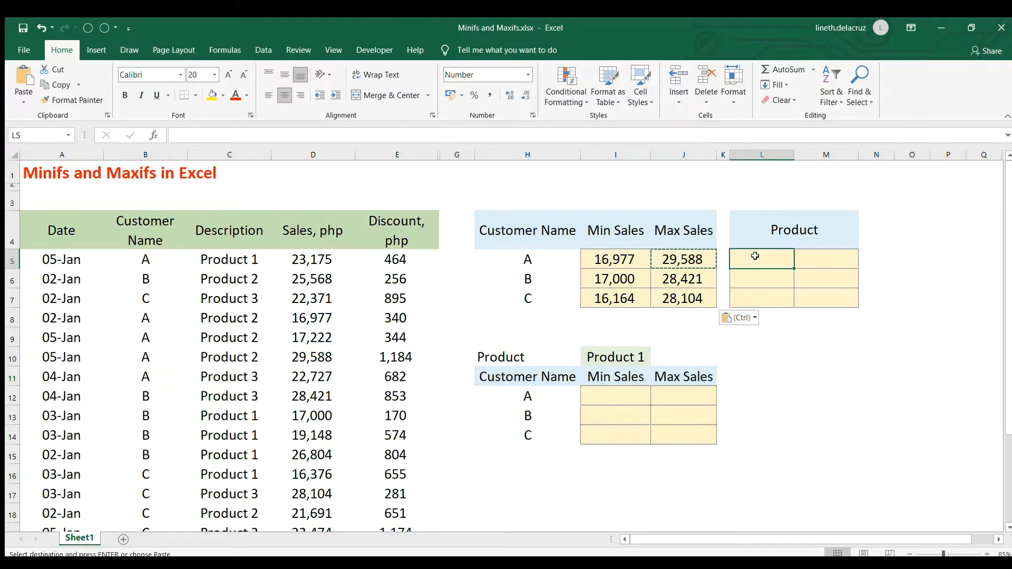
{"action": "double_click", "coordinate": [608, 263]}
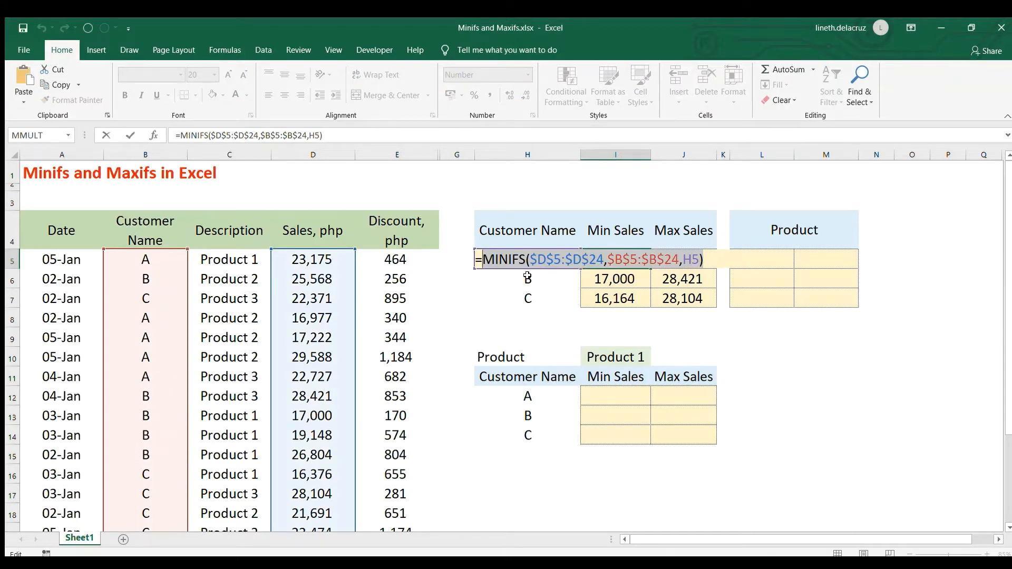
{"action": "key", "text": "Escape"}
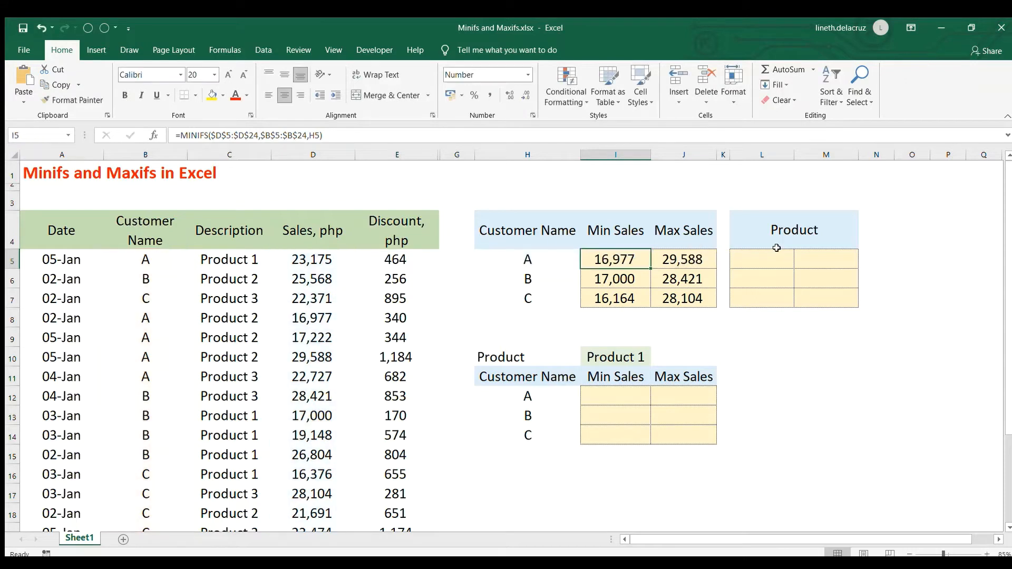
- Start an INDEX formula in L5 with the absolute Description range $C$5:$C$24 as its array
{"action": "left_click", "coordinate": [764, 259]}
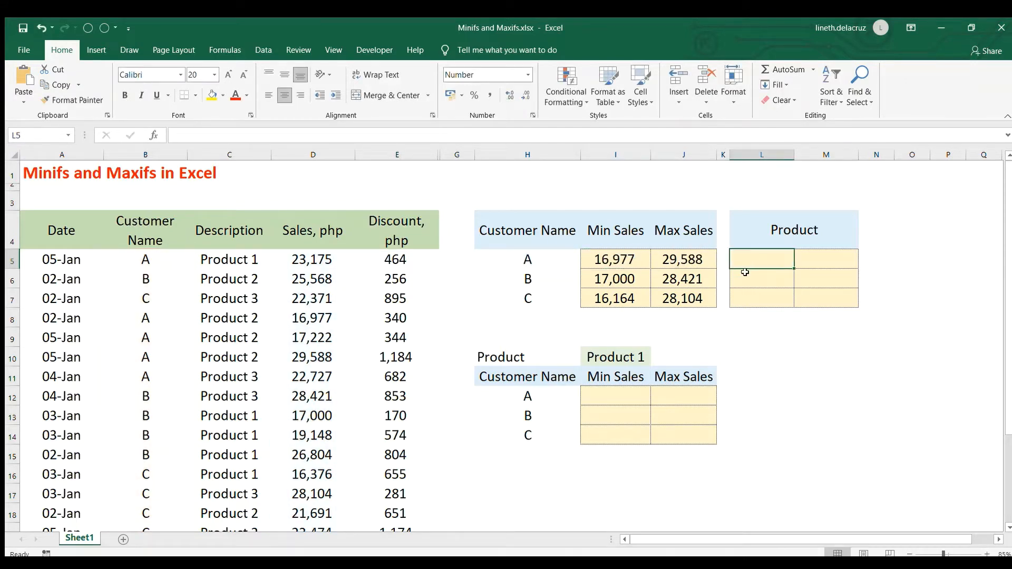
{"action": "type", "text": "=index("}
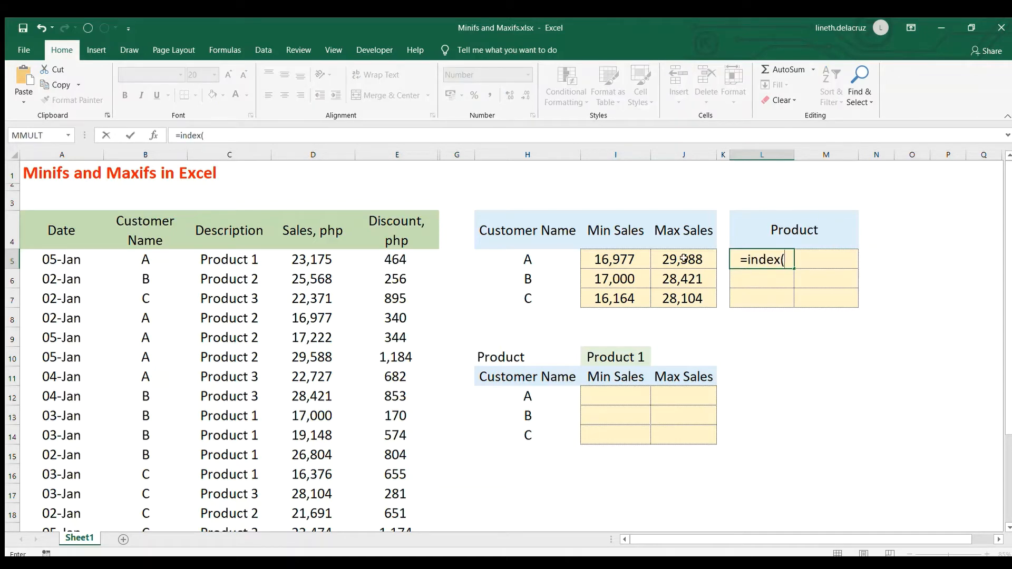
{"action": "left_click", "coordinate": [255, 258]}
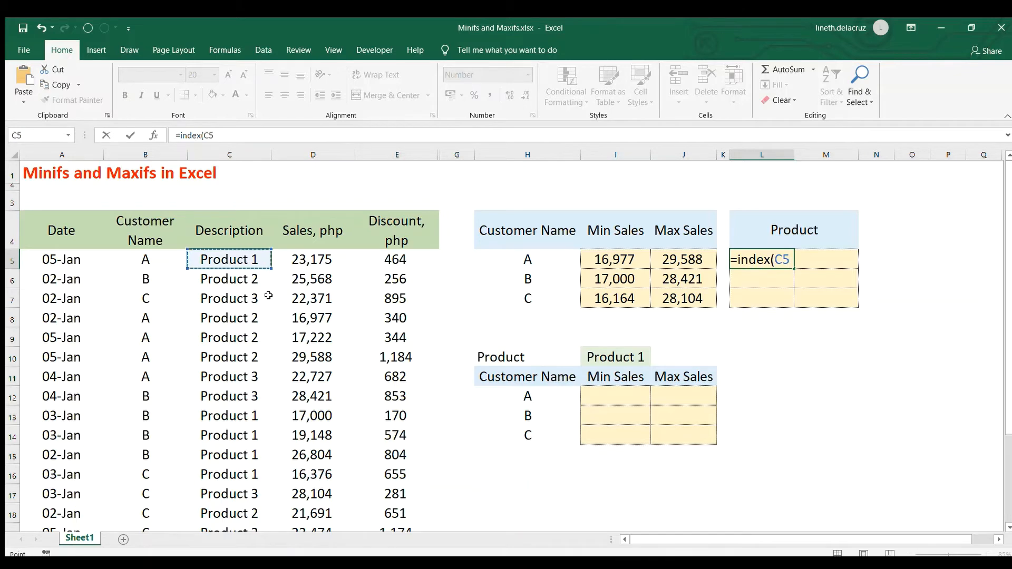
{"action": "key", "text": "ctrl+shift+Down"}
{"action": "key", "text": "F4"}
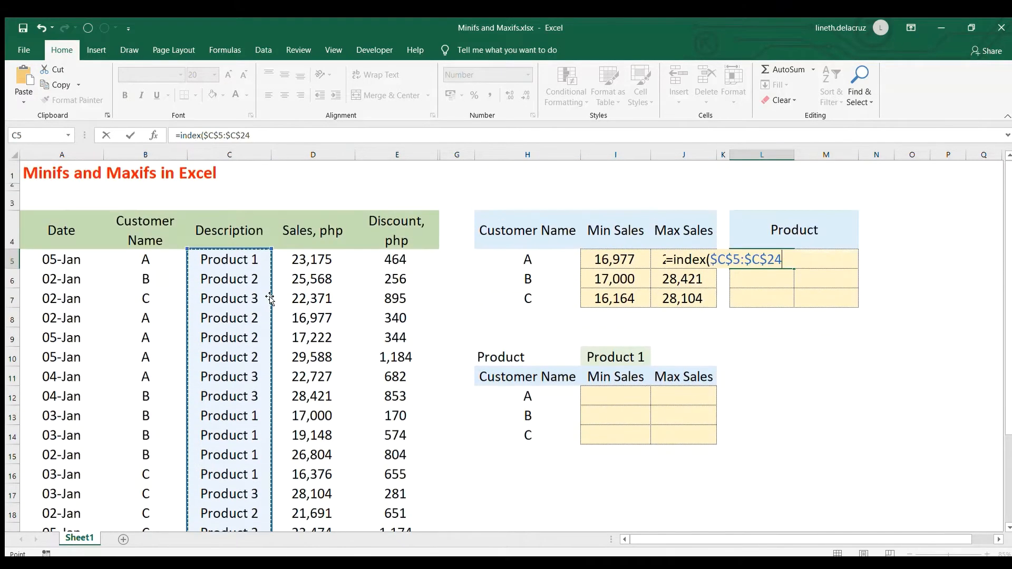
- Complete the L5 formula with MATCH, looking up MINIFS($D$5:$D$24,$B$5:$B$24,H5) in $D$5:$D$24 with an empty match type
{"action": "type", "text": ",match(MINIFS($D$5:$D$24,$B$5:$B$24,H5),"}
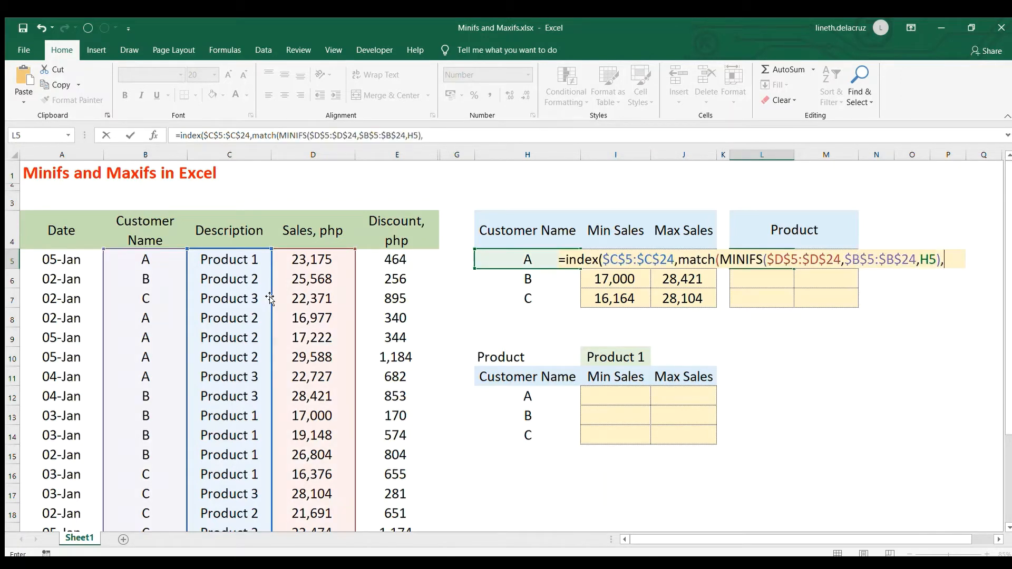
{"action": "left_click", "coordinate": [310, 260]}
{"action": "key", "text": "ctrl+shift+Down"}
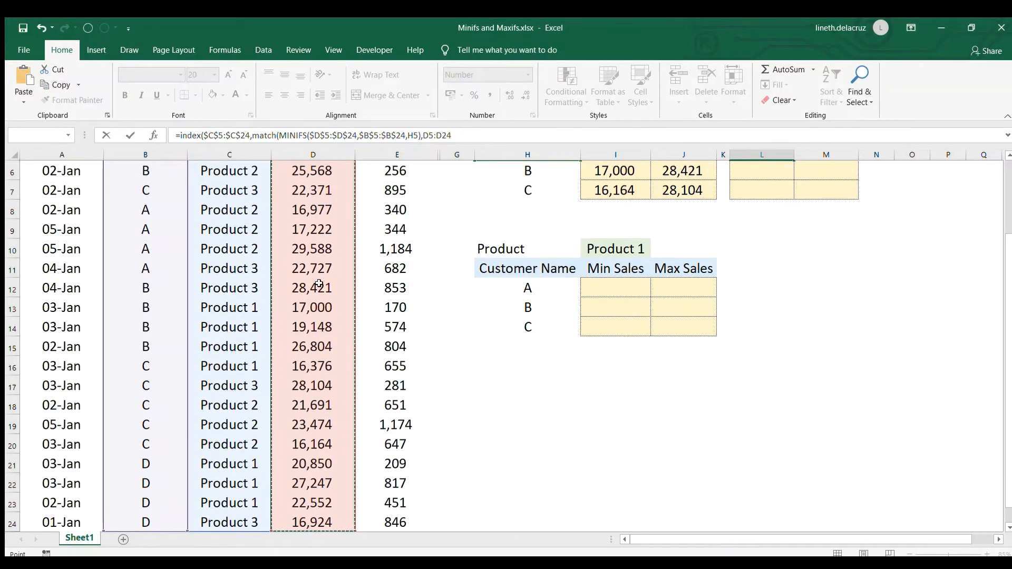
{"action": "key", "text": "F4"}
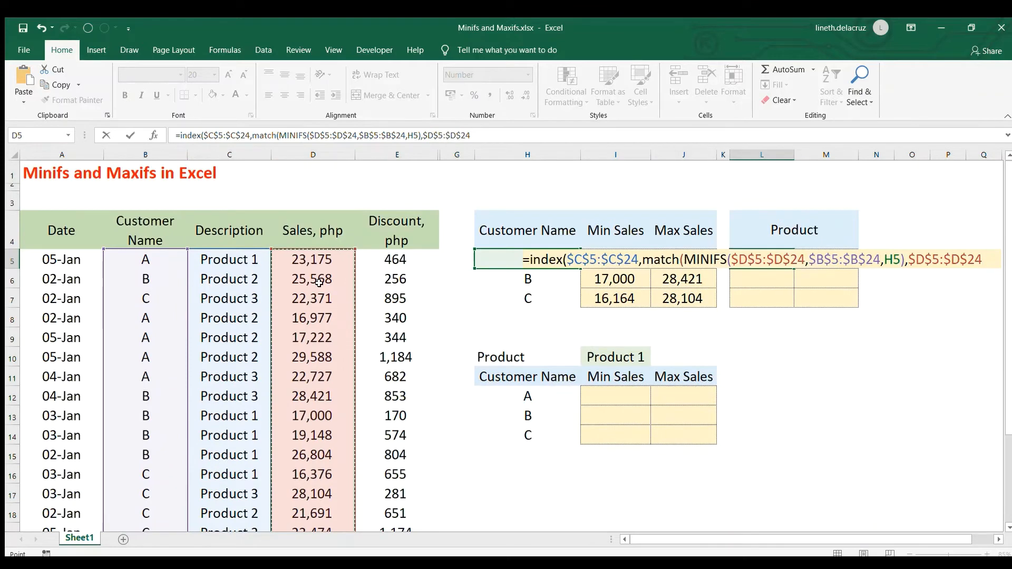
{"action": "type", "text": ",))"}
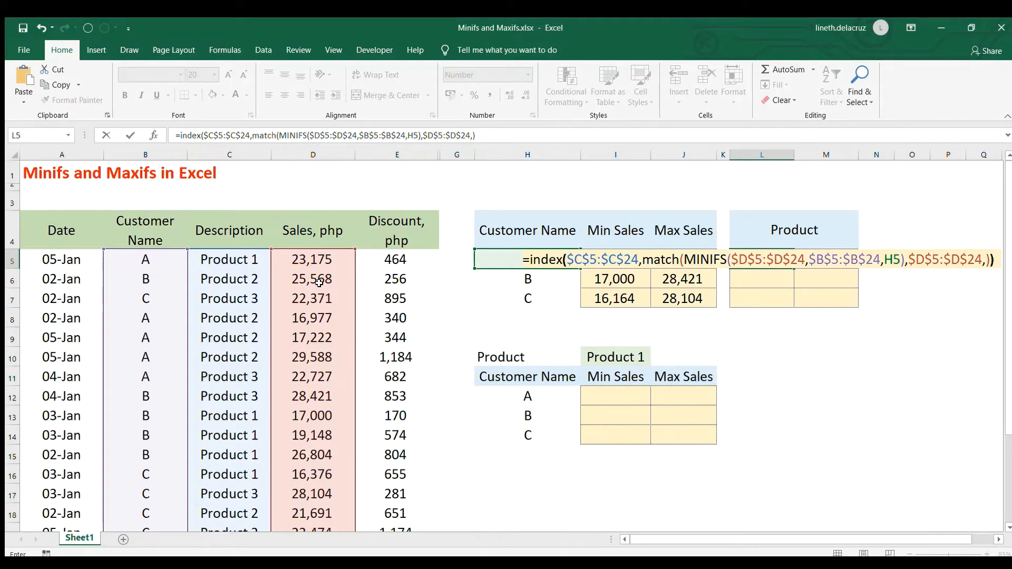
{"action": "key", "text": "Return"}
- Copy the minimum-sales product formula from L5 down to L6:L7 for customers B and C
{"action": "key", "text": "Up"}
{"action": "key", "text": "ctrl+c"}
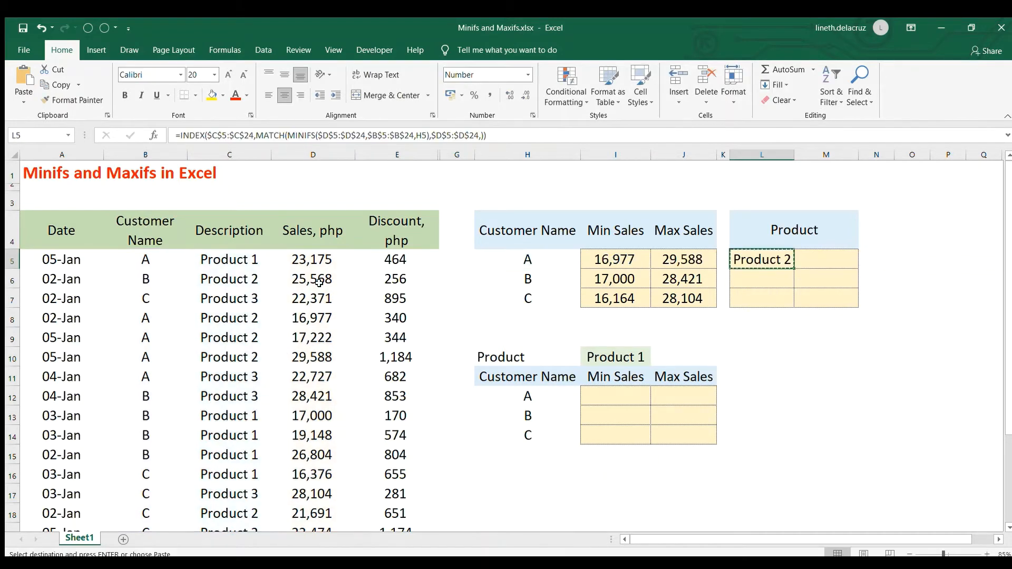
{"action": "key", "text": "Down"}
{"action": "key", "text": "shift+Down"}
{"action": "key", "text": "ctrl+v"}
{"action": "key", "text": "Up"}
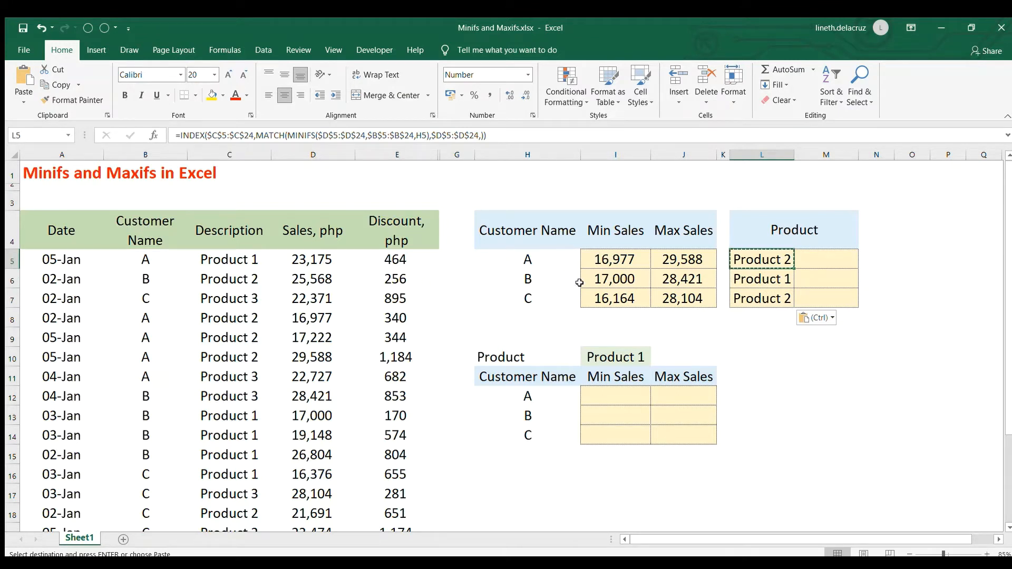
- Copy the MAXIFS expression without its equals sign from J5, leaving the cell unedited
{"action": "key", "text": "Left"}
{"action": "key", "text": "Right"}
{"action": "key", "text": "Left"}
{"action": "key", "text": "Left"}
{"action": "key", "text": "F2"}
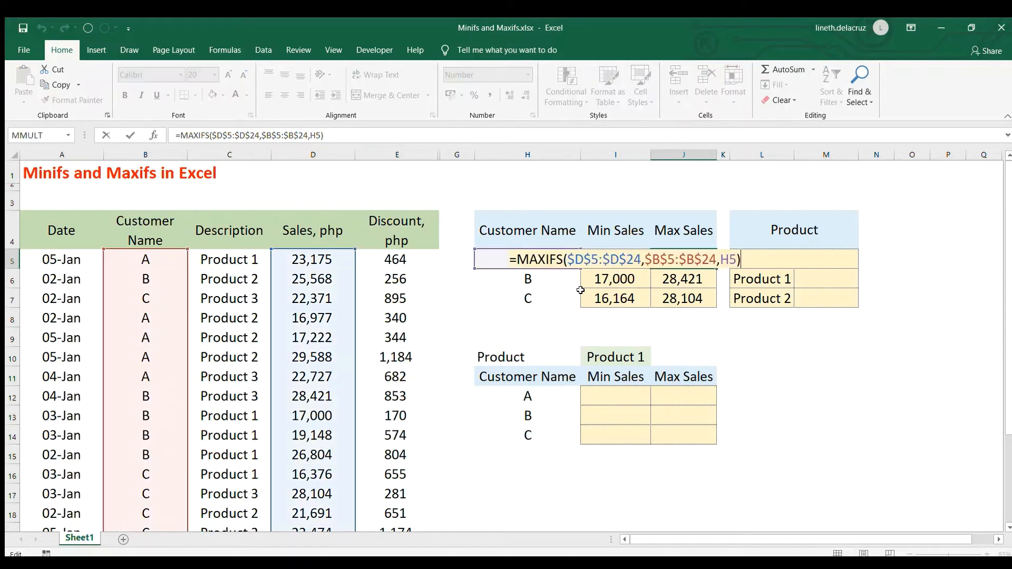
{"action": "key", "text": "shift+Right"}
{"action": "key", "text": "ctrl+c"}
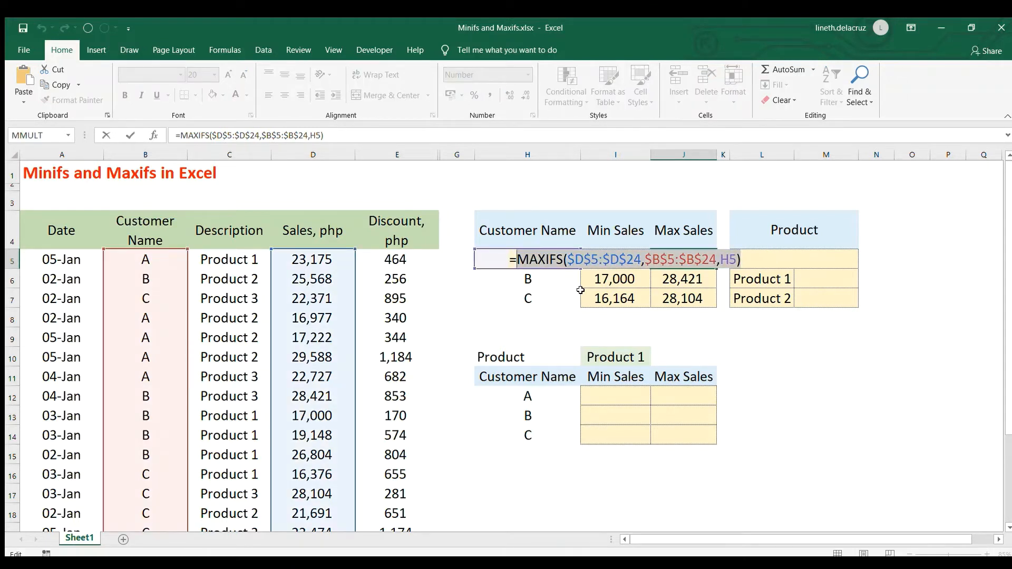
{"action": "key", "text": "Escape"}
- Start an INDEX formula in M5 with the absolute Description range $C$5:$C$24 as its array
{"action": "key", "text": "Right"}
{"action": "key", "text": "Right"}
{"action": "key", "text": "Right"}
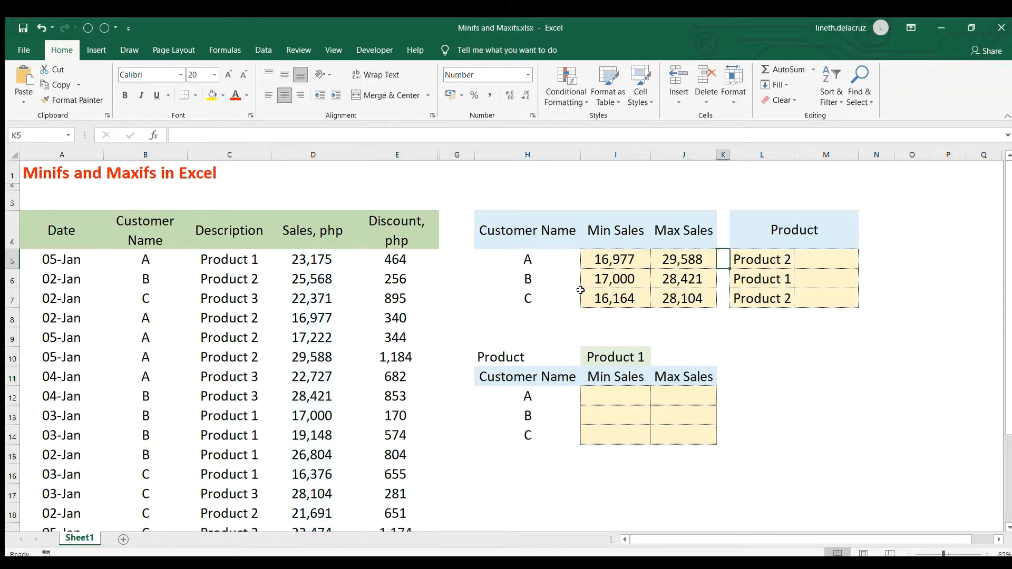
{"action": "type", "text": "=index("}
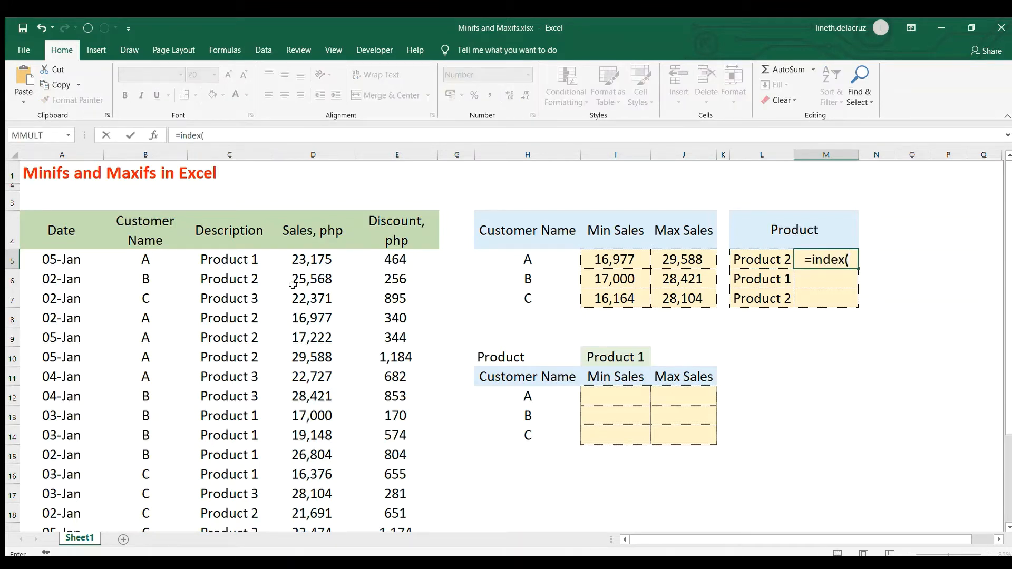
{"action": "left_click", "coordinate": [246, 257]}
{"action": "key", "text": "ctrl+shift+Down"}
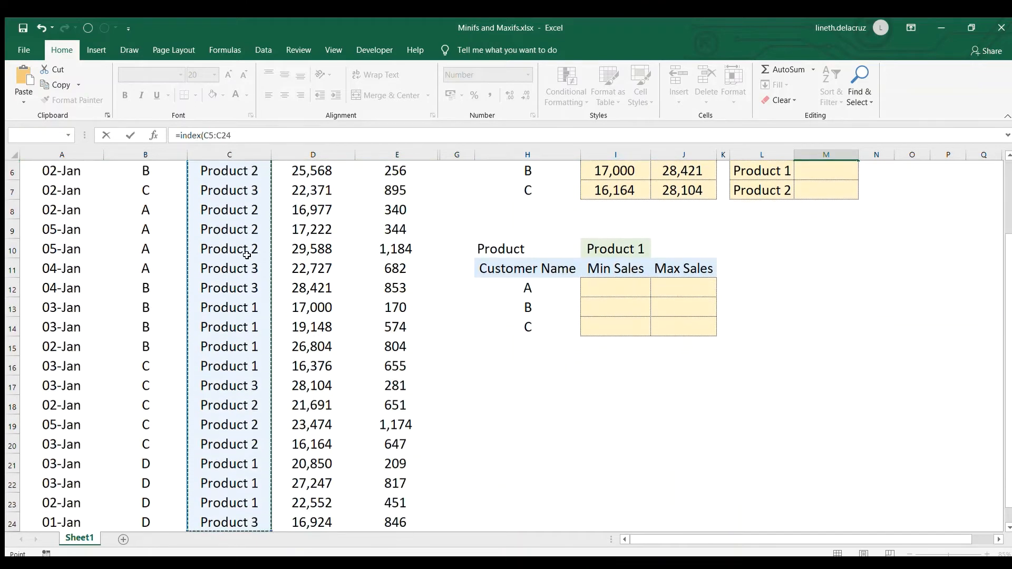
{"action": "key", "text": "F4"}
- Complete the M5 formula with MATCH, looking up MAXIFS($D$5:$D$24,$B$5:$B$24,H5) in $D$5:$D$24 with an empty match type
{"action": "type", "text": ",match("}
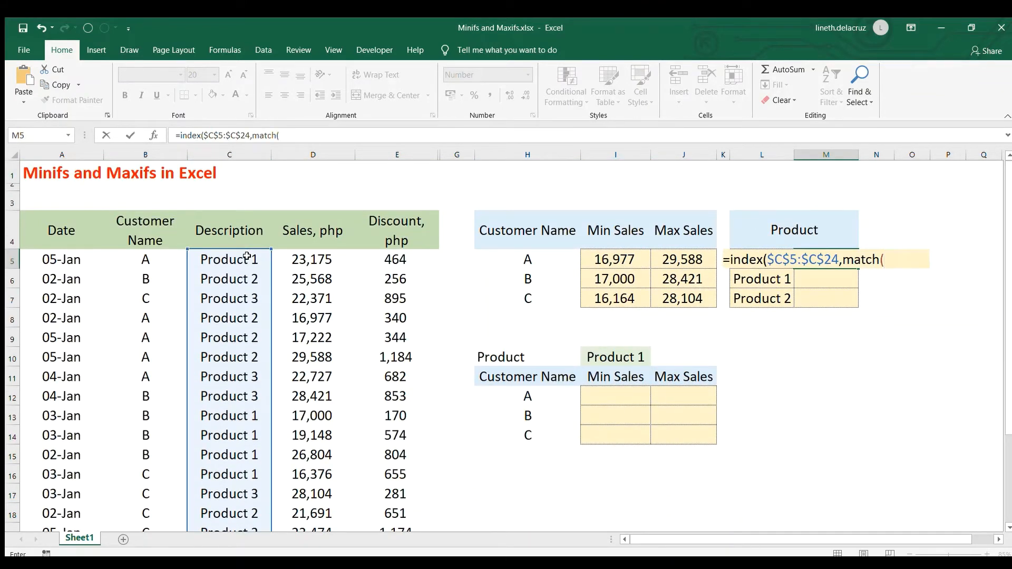
{"action": "type", "text": "MAXIFS($D$5:$D$24,$B$5:$B$24,H5)"}
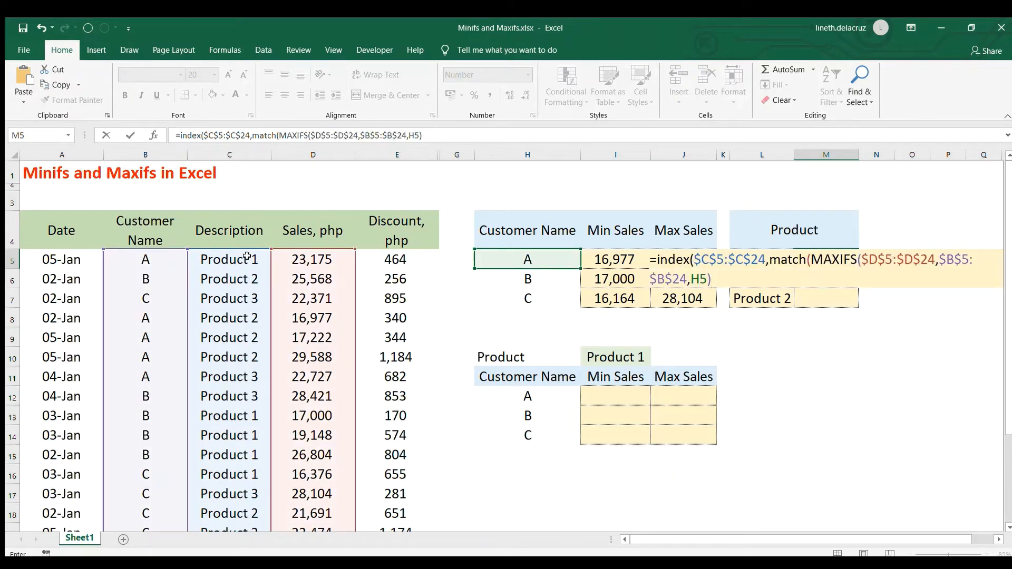
{"action": "type", "text": ","}
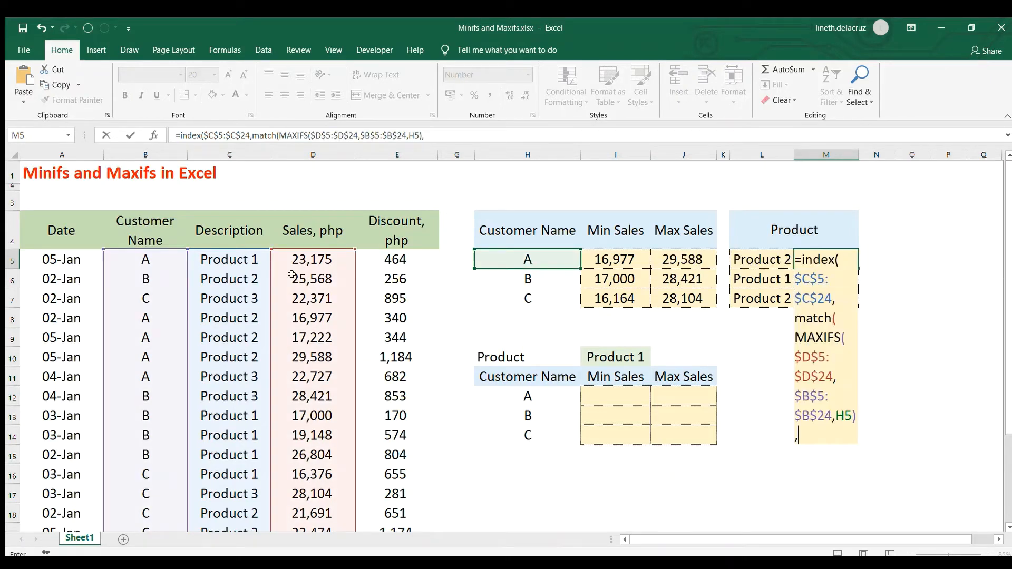
{"action": "left_click", "coordinate": [316, 261]}
{"action": "key", "text": "ctrl+shift+Down"}
{"action": "key", "text": "F4"}
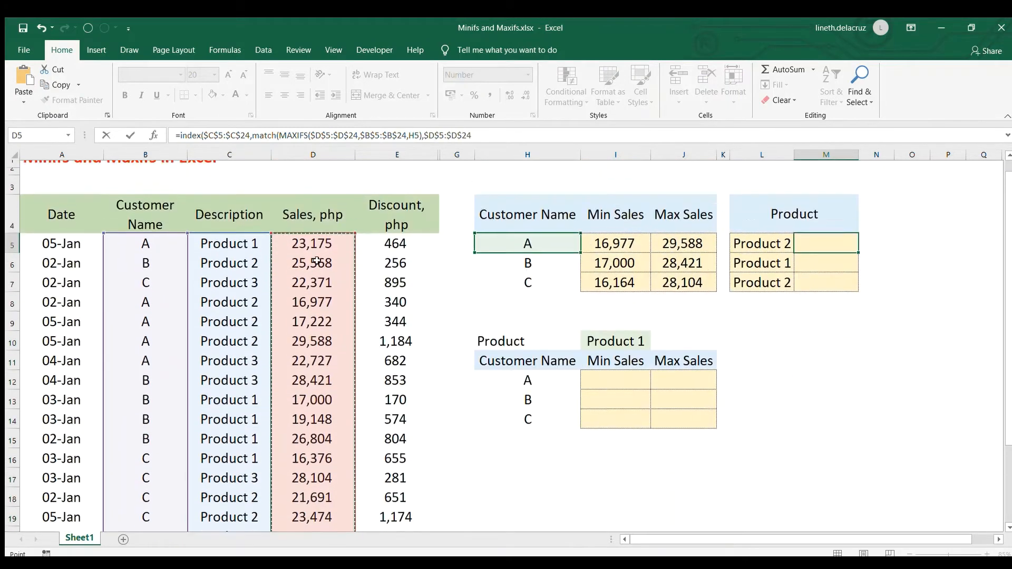
{"action": "type", "text": ",)"}
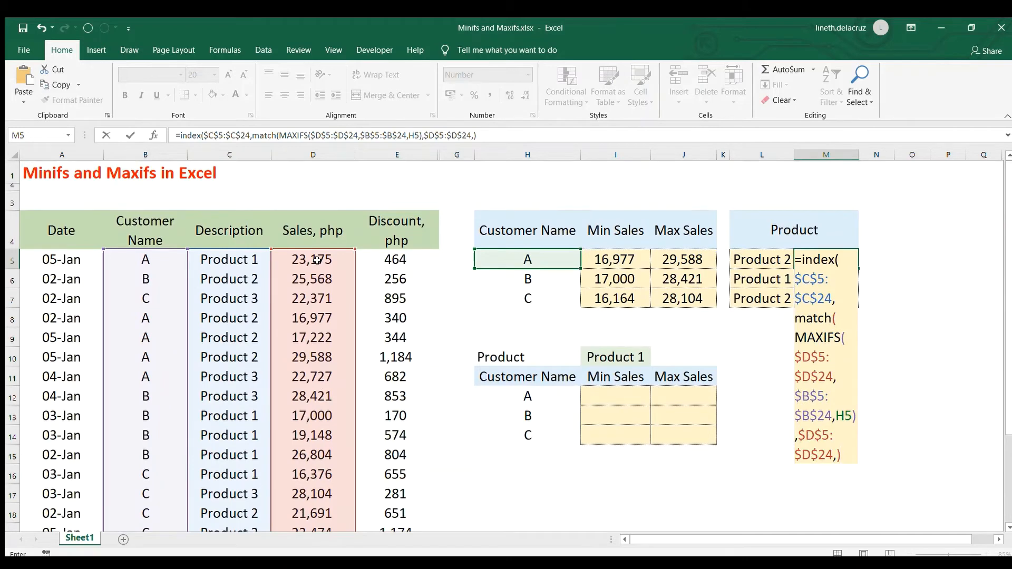
{"action": "key", "text": "Return"}
- Copy the maximum-sales product formula from M5 down to M6:M7 for customers B and C
{"action": "key", "text": "Up"}
{"action": "key", "text": "ctrl+c"}
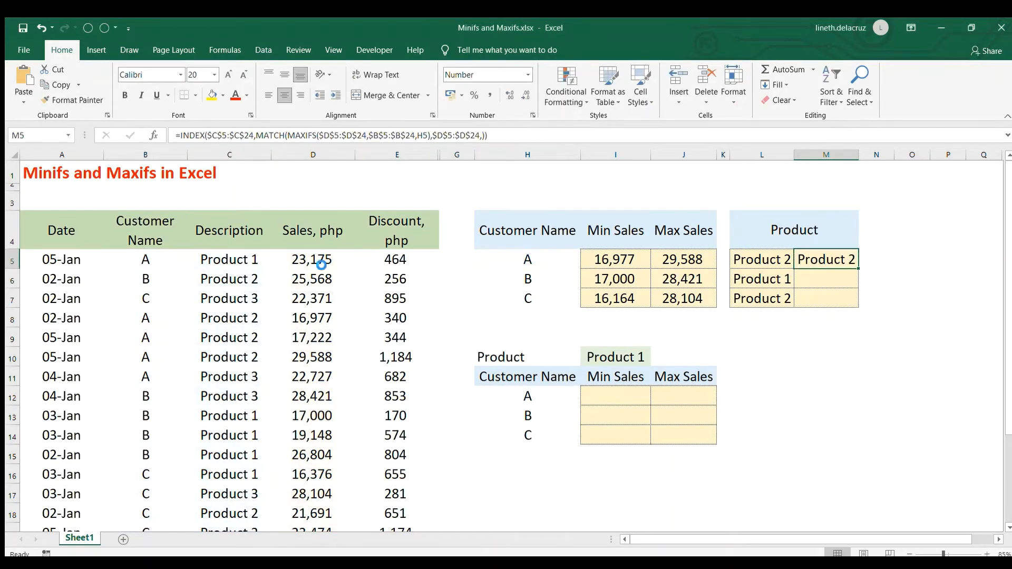
{"action": "key", "text": "Down"}
{"action": "key", "text": "shift+Down"}
{"action": "key", "text": "ctrl+v"}
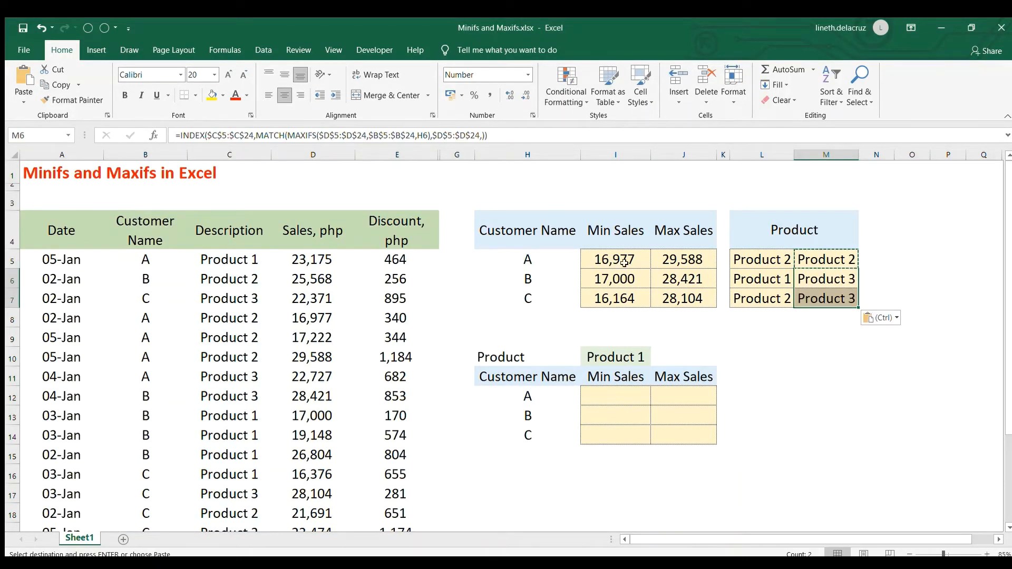
- Highlight customer A's name cells and matching sales values in rows 5 and 8 to 11 to check the minimum and maximum results
{"action": "left_click", "coordinate": [608, 261]}
{"action": "left_click", "coordinate": [167, 262]}
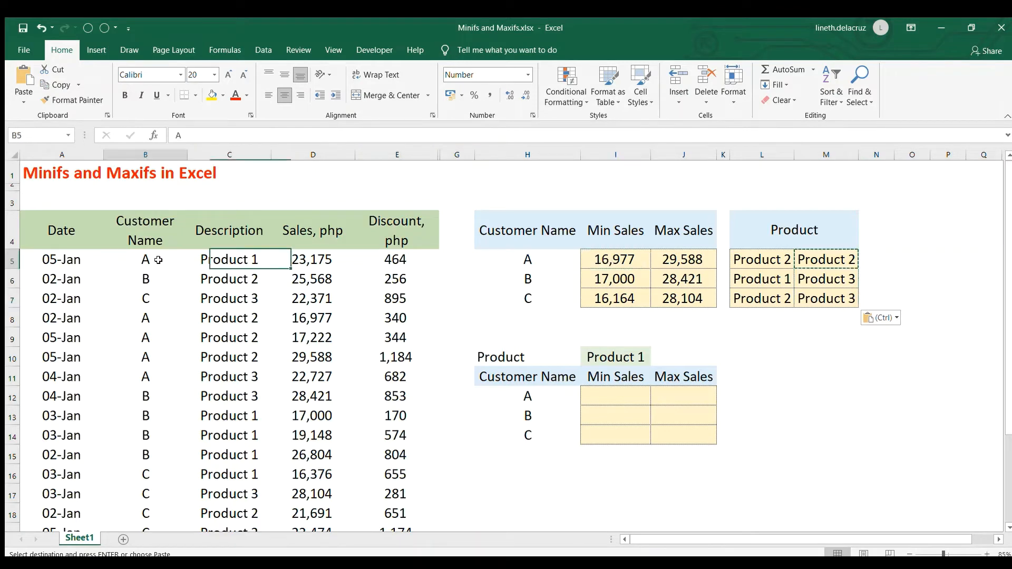
{"action": "left_click_drag", "start_coordinate": [150, 319], "coordinate": [147, 378], "text": "ctrl"}
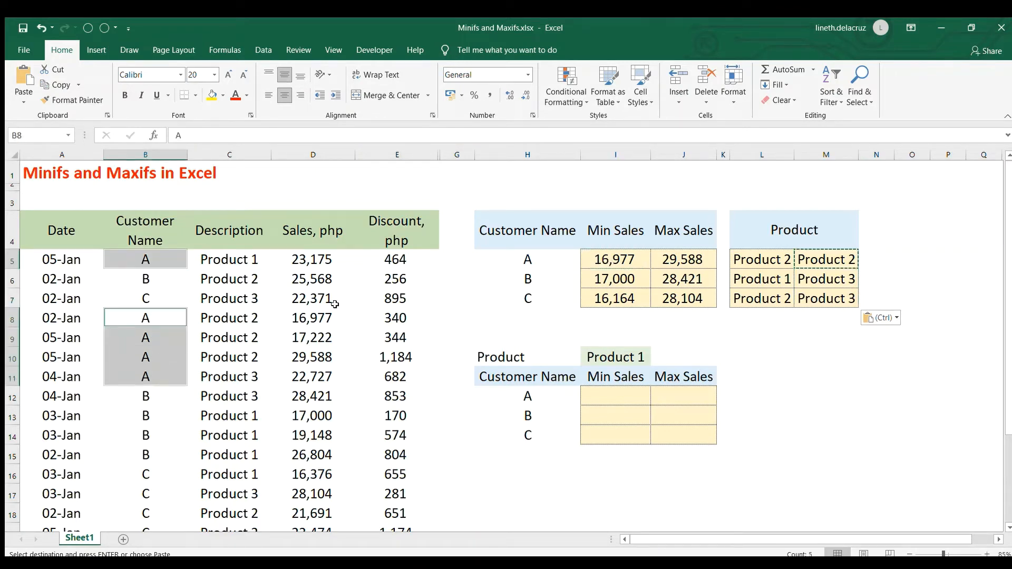
{"action": "left_click", "coordinate": [310, 261], "text": "ctrl"}
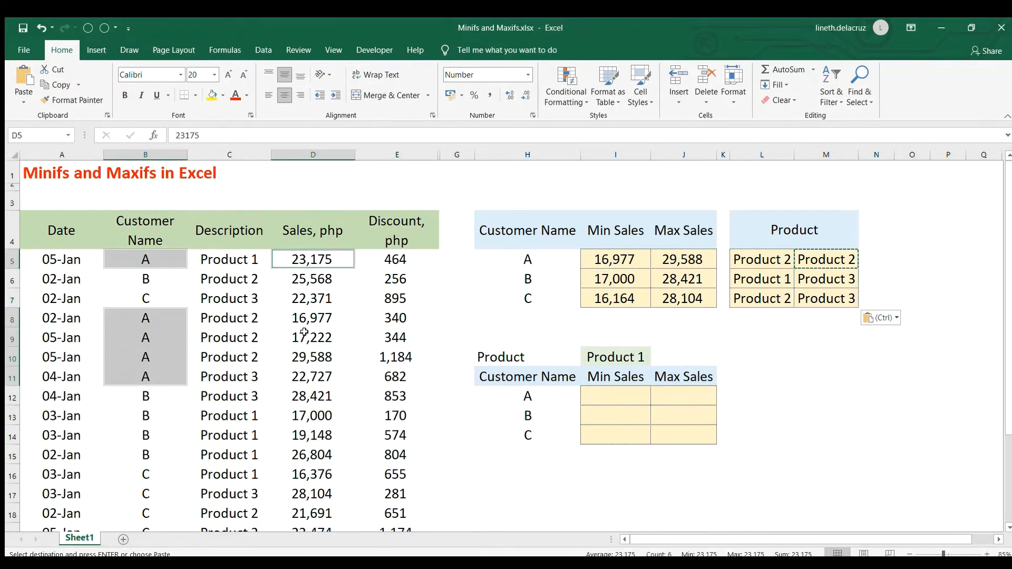
{"action": "left_click_drag", "start_coordinate": [307, 321], "coordinate": [306, 375], "text": "ctrl"}
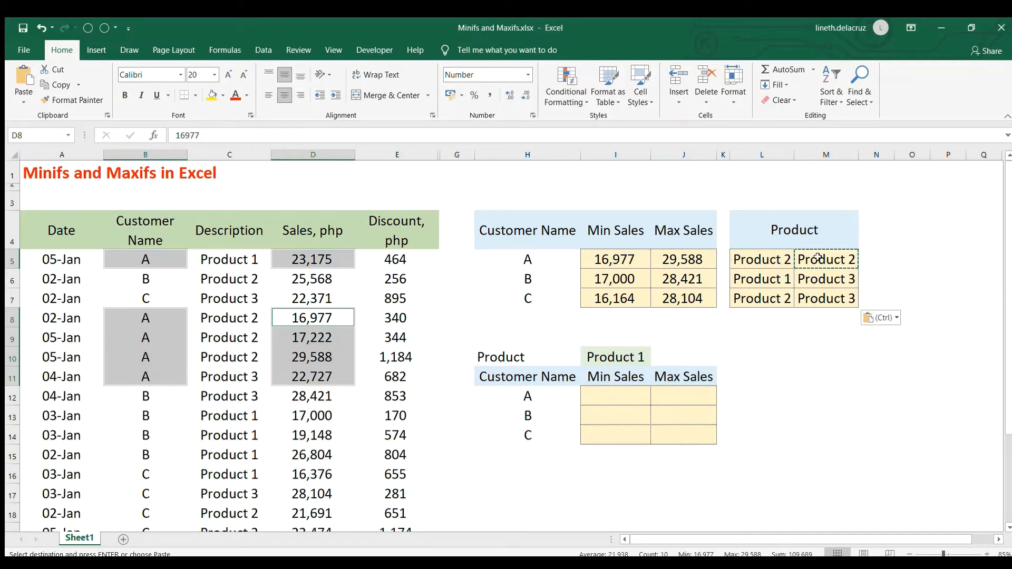
{"action": "left_click", "coordinate": [705, 336]}
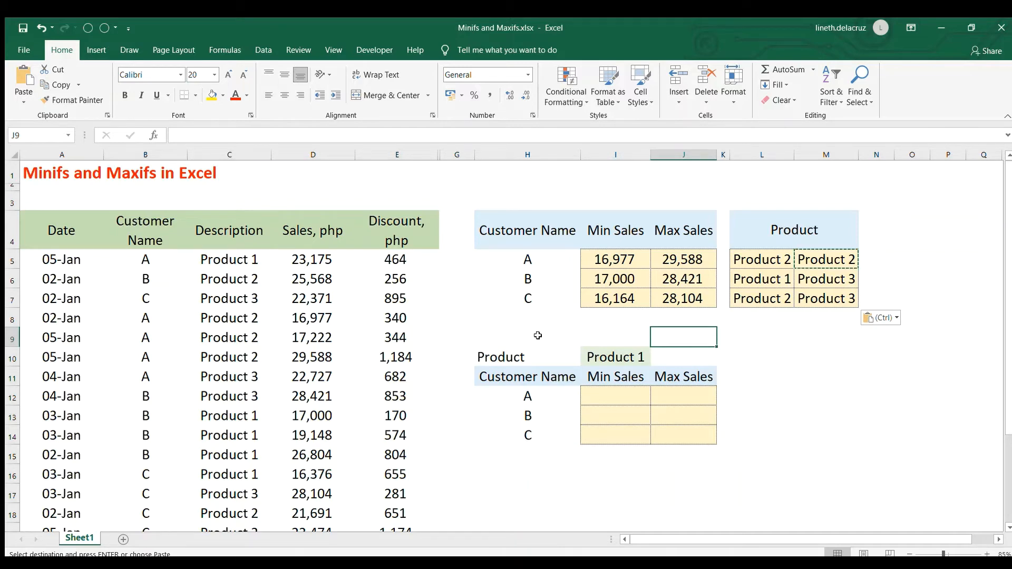
- Start a MINIFS formula in I12 with the absolute Sales range $D$5:$D$24 as the minimum range
{"action": "left_click", "coordinate": [612, 399]}
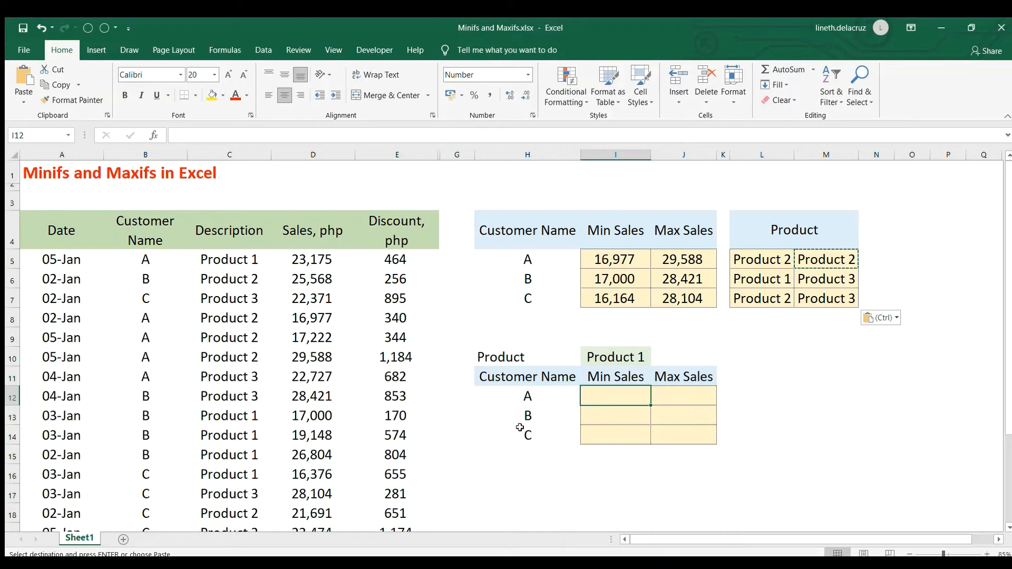
{"action": "type", "text": "=minifs9"}
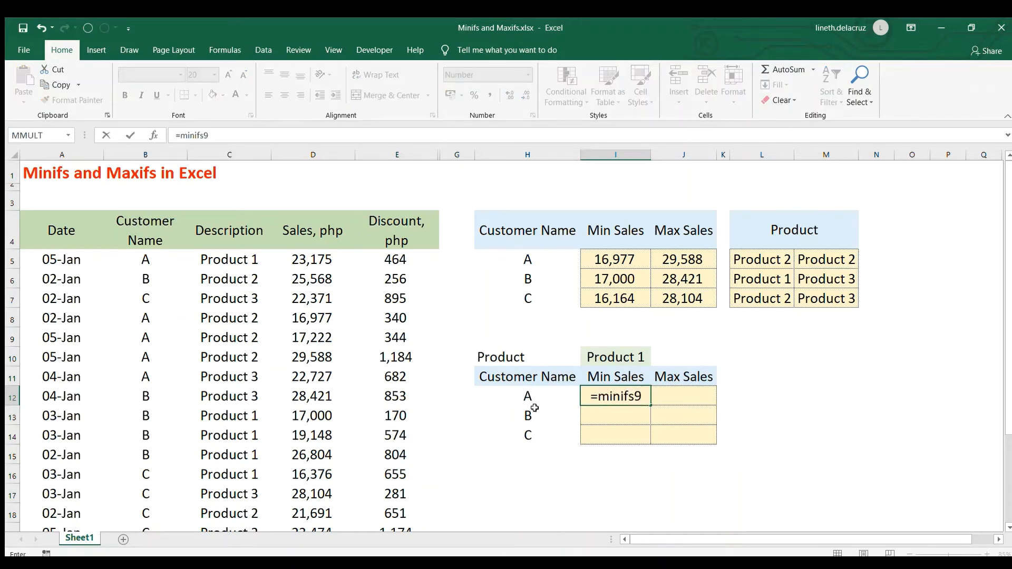
{"action": "key", "text": "BackSpace"}
{"action": "type", "text": "("}
{"action": "left_click", "coordinate": [319, 245]}
{"action": "left_click", "coordinate": [327, 257]}
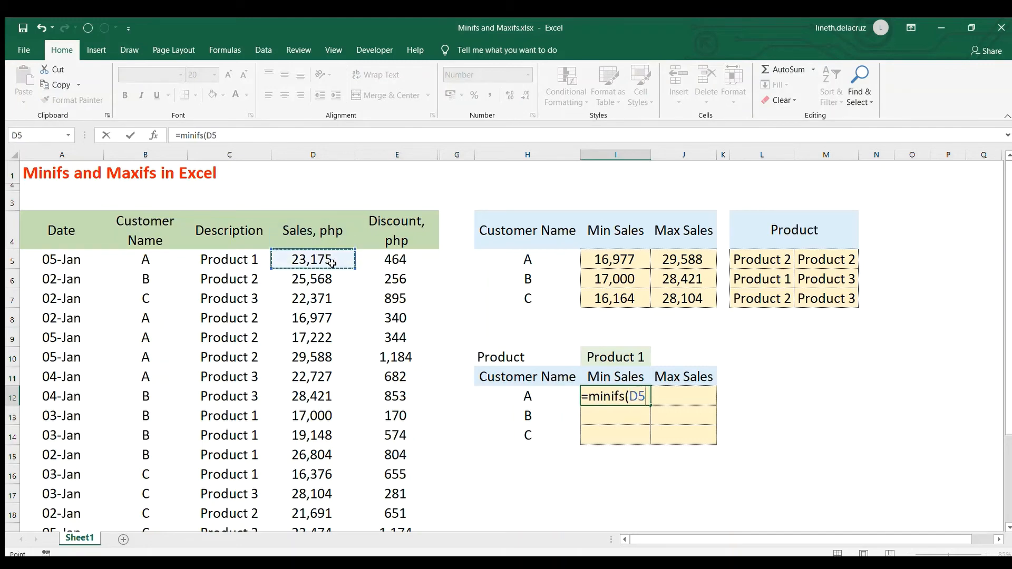
{"action": "key", "text": "ctrl+shift+Down"}
{"action": "key", "text": "F4"}
{"action": "type", "text": ","}
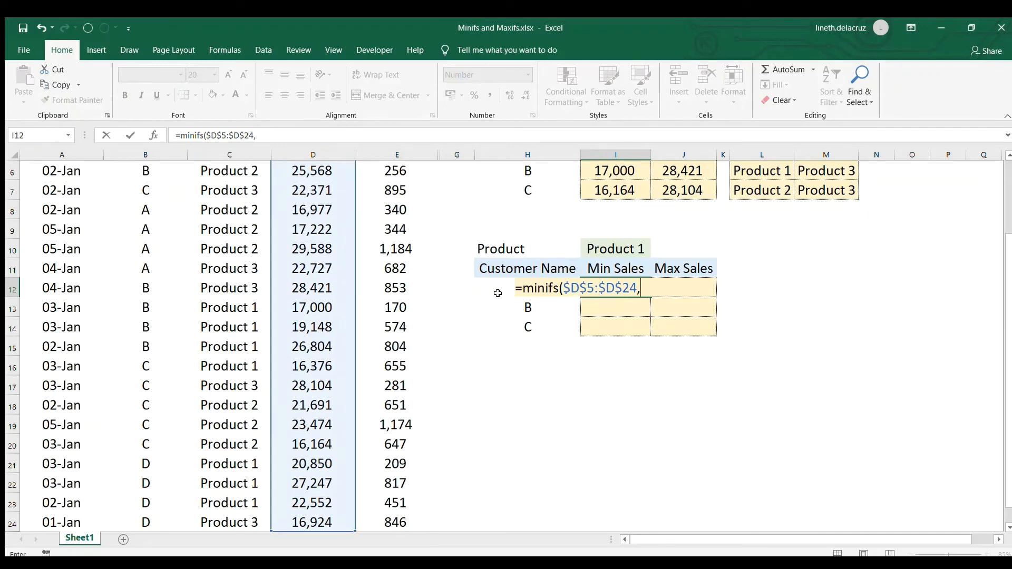
- Add the Description range $C$5:$C$24 as the first criteria range in the I12 formula, with product cell $I$10 as its criterion
{"action": "scroll", "coordinate": [280, 252], "scroll_direction": "up", "scroll_amount": 1}
{"action": "left_click", "coordinate": [239, 229]}
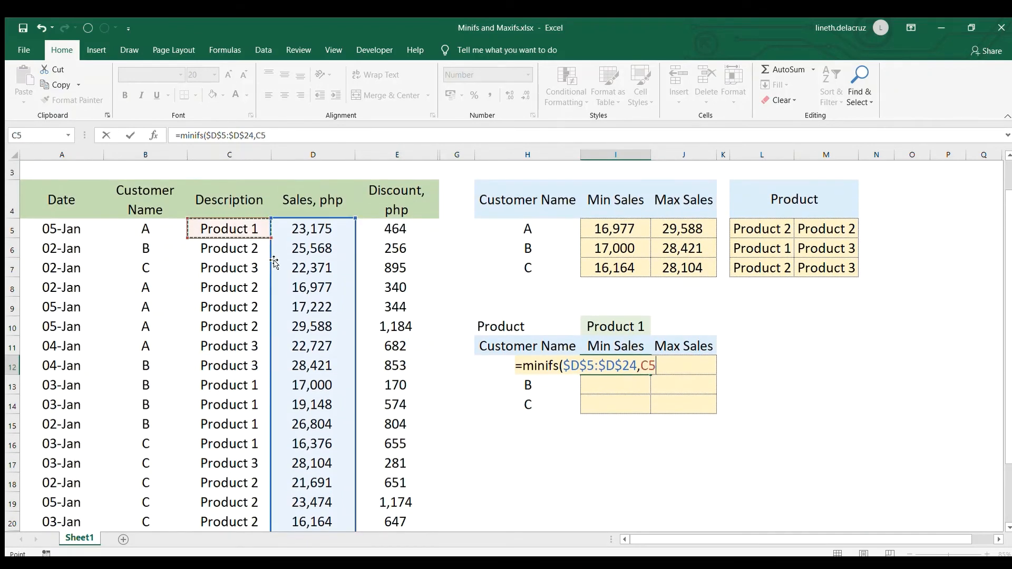
{"action": "key", "text": "ctrl+shift+Down"}
{"action": "key", "text": "F4"}
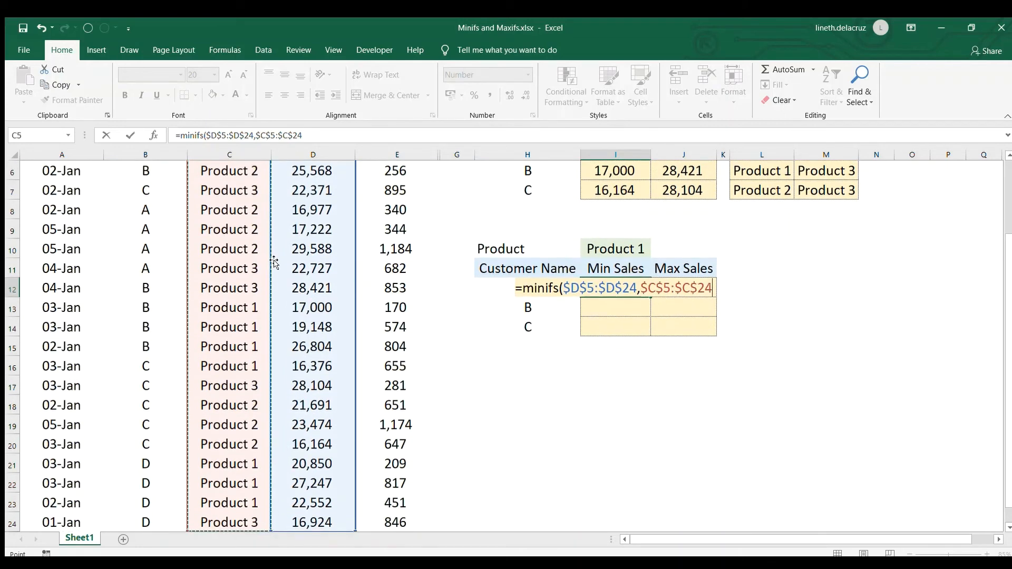
{"action": "type", "text": ","}
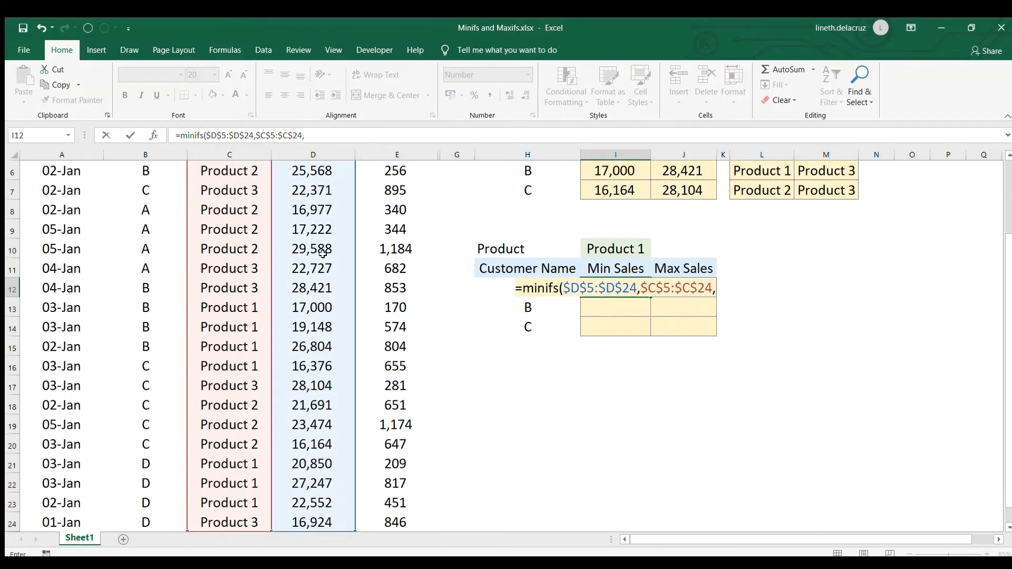
{"action": "left_click", "coordinate": [620, 249]}
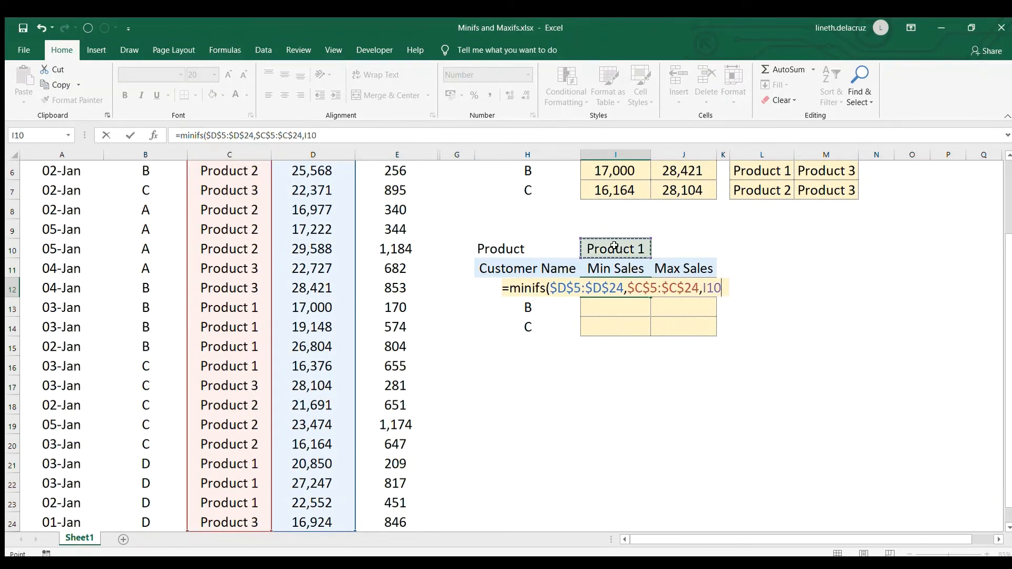
{"action": "key", "text": "F4"}
{"action": "type", "text": ","}
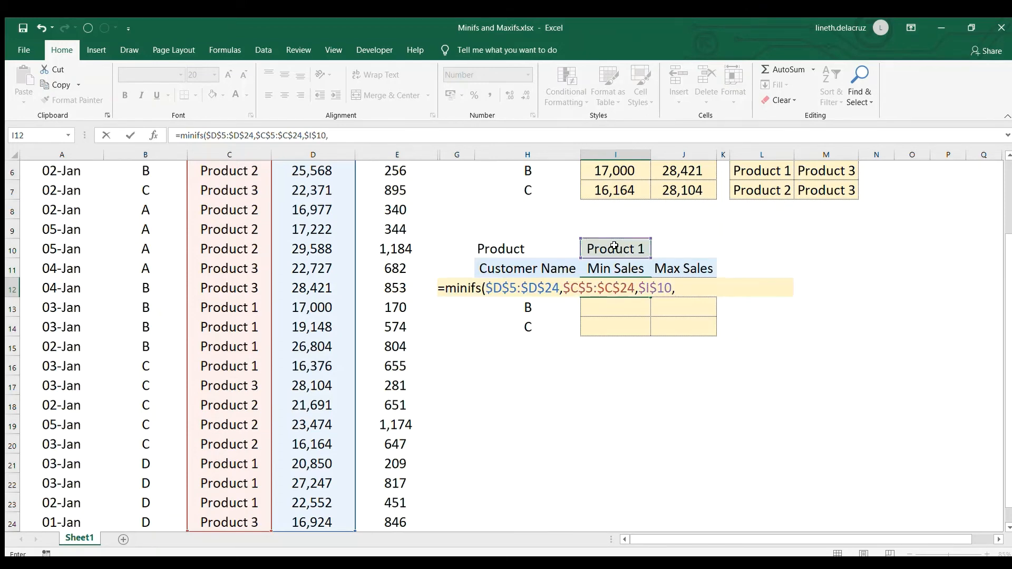
- Finish the I12 MINIFS formula with the Customer Name range $B$5:$B$24 as the second criteria range and H12 as its criterion
{"action": "scroll", "coordinate": [617, 244], "scroll_direction": "up", "scroll_amount": 2}
{"action": "left_click", "coordinate": [131, 259]}
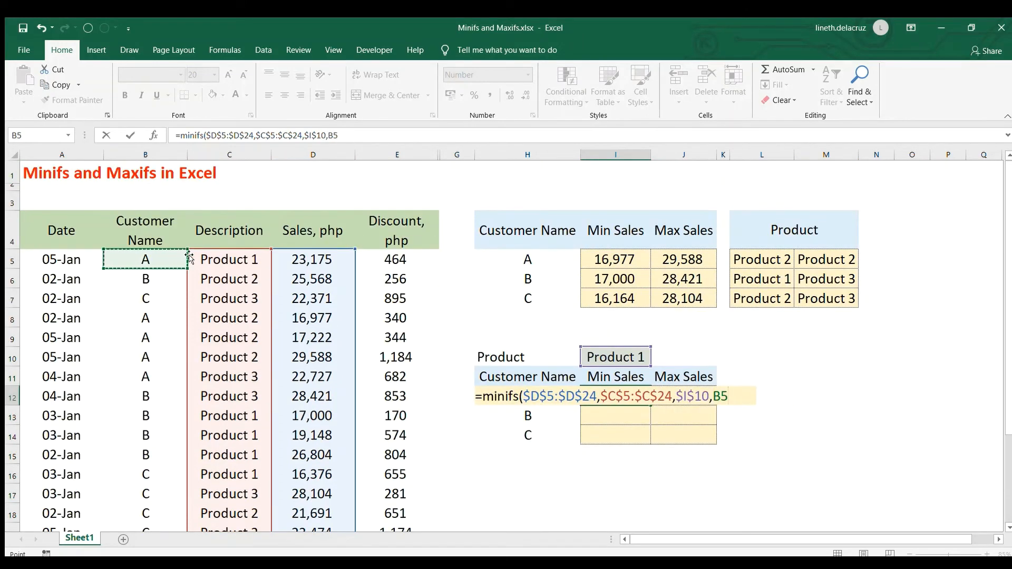
{"action": "key", "text": "ctrl+shift+Down"}
{"action": "key", "text": "F4"}
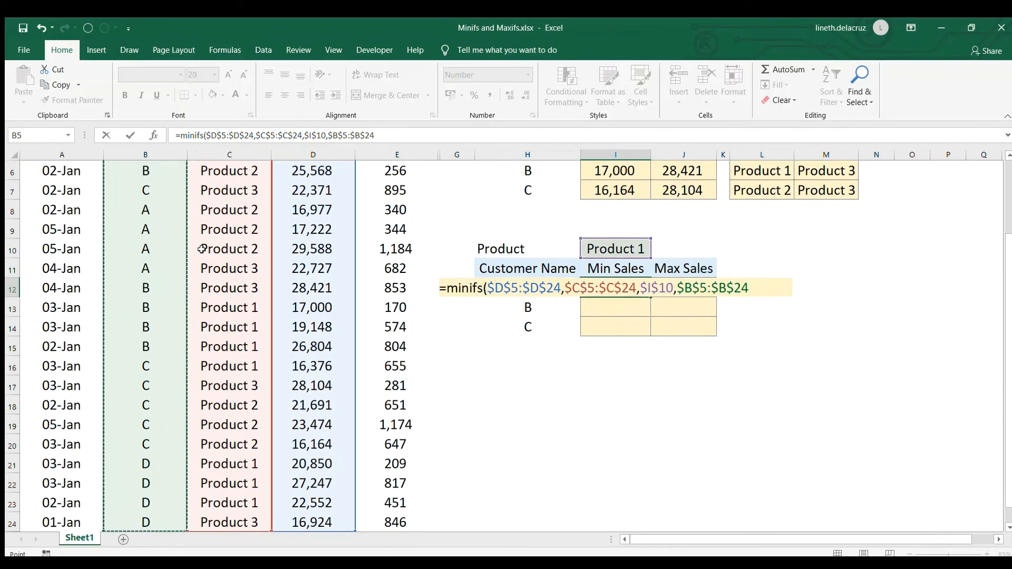
{"action": "type", "text": ","}
{"action": "left_click", "coordinate": [546, 270]}
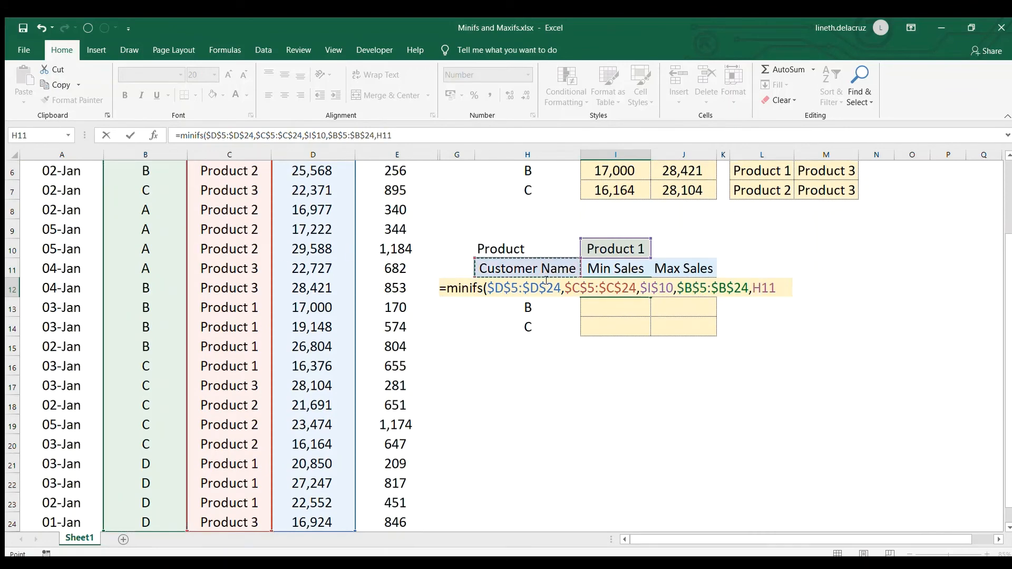
{"action": "left_click", "coordinate": [546, 280]}
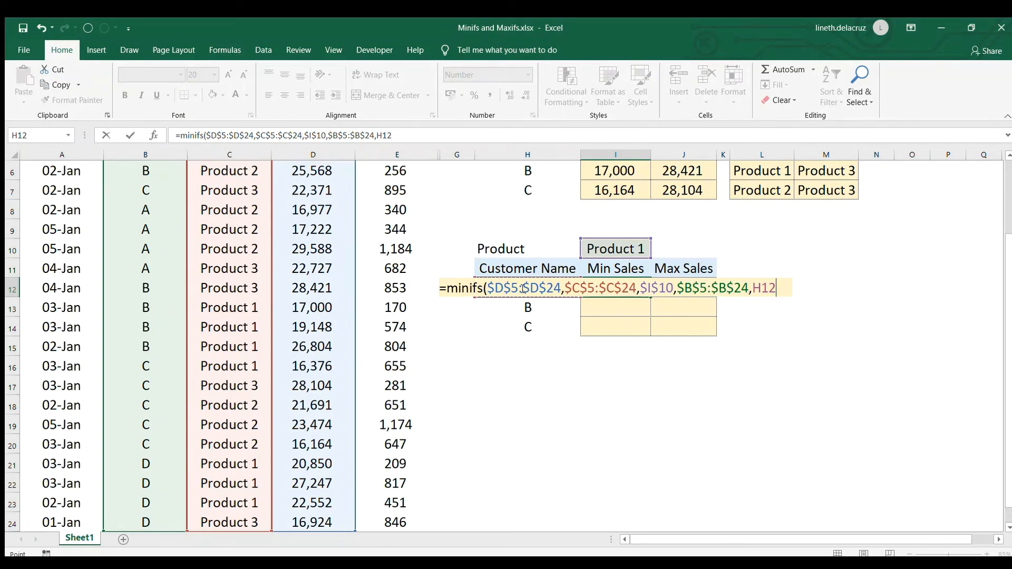
{"action": "type", "text": ")"}
{"action": "key", "text": "Return"}
- Copy the minimum-sales formula from I12 down to I13:I14 for customers B and C
{"action": "key", "text": "Up"}
{"action": "key", "text": "ctrl+c"}
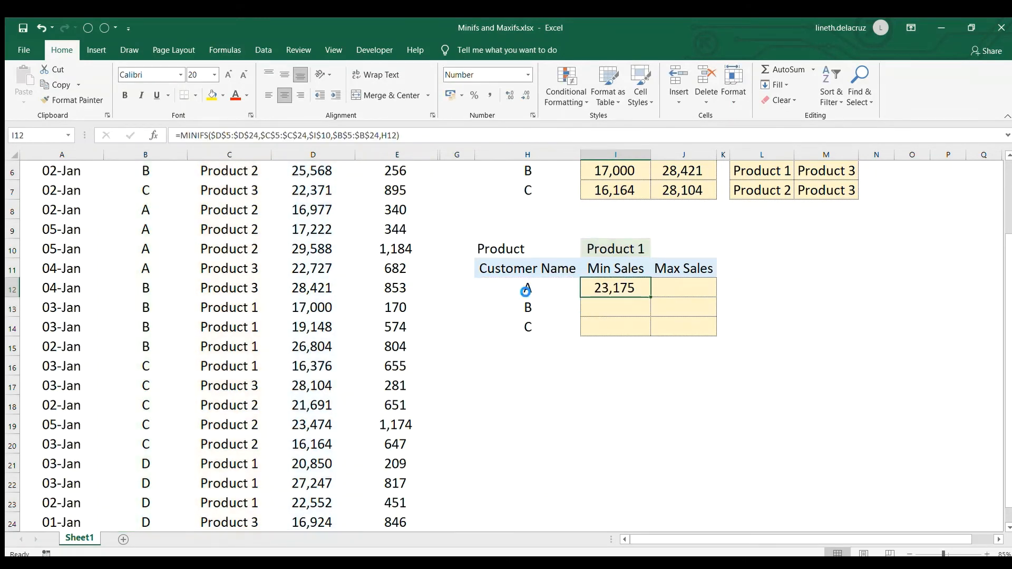
{"action": "key", "text": "Down"}
{"action": "key", "text": "shift+Down"}
{"action": "key", "text": "ctrl+v"}
- Start a MAXIFS formula in J12 with the absolute Sales range $D$5:$D$24 as the maximum range
{"action": "key", "text": "Up"}
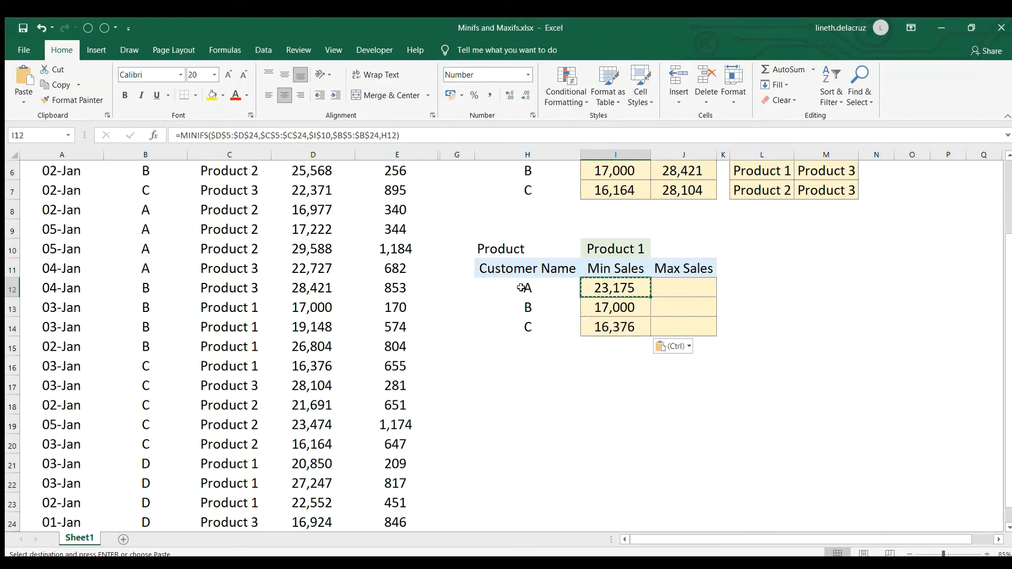
{"action": "key", "text": "Right"}
{"action": "type", "text": "=ma"}
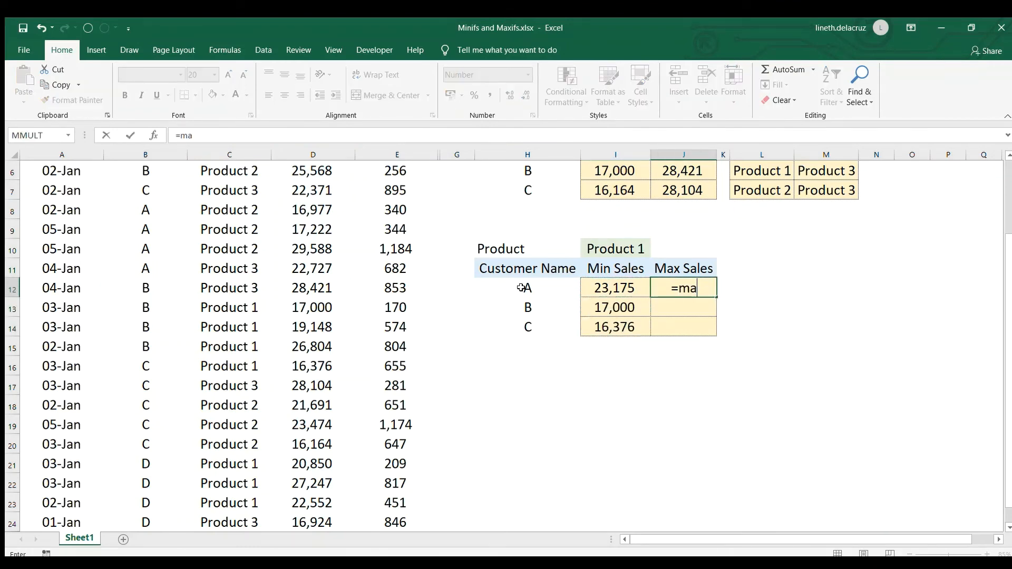
{"action": "type", "text": "xifs("}
{"action": "scroll", "coordinate": [522, 288], "scroll_direction": "up", "scroll_amount": 2}
{"action": "left_click", "coordinate": [332, 259]}
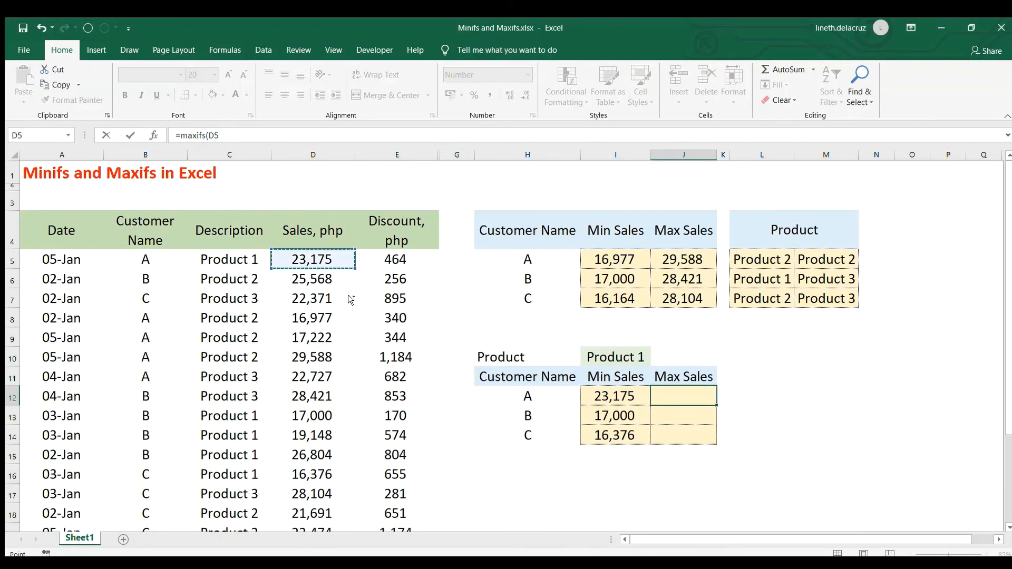
{"action": "key", "text": "ctrl+shift+Down"}
{"action": "key", "text": "F4"}
{"action": "type", "text": ","}
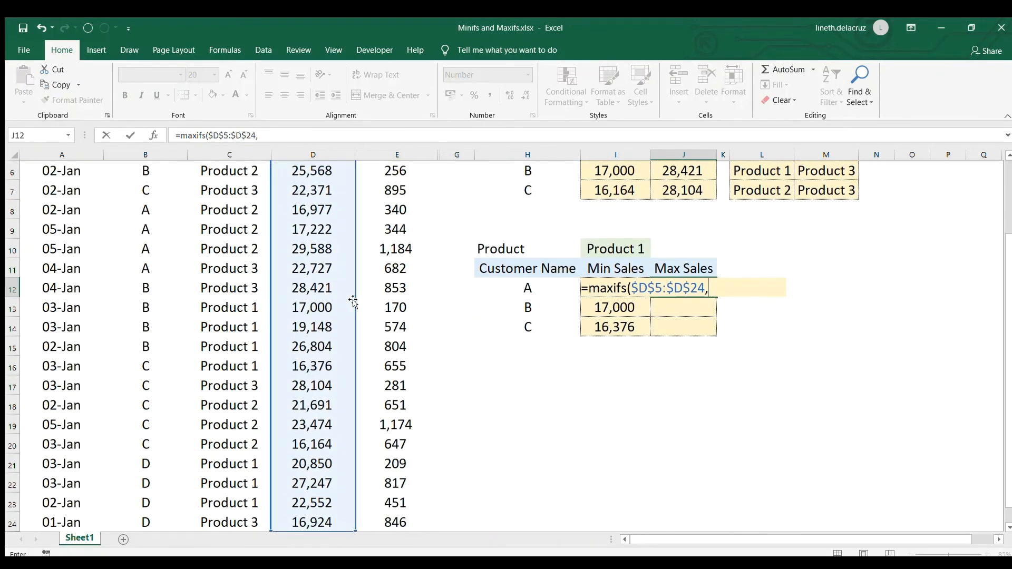
- Add the Description range $C$5:$C$24 as the first criteria range in the J12 formula, with product cell $I$10 as its criterion
{"action": "scroll", "coordinate": [354, 301], "scroll_direction": "up", "scroll_amount": 2}
{"action": "left_click", "coordinate": [233, 255]}
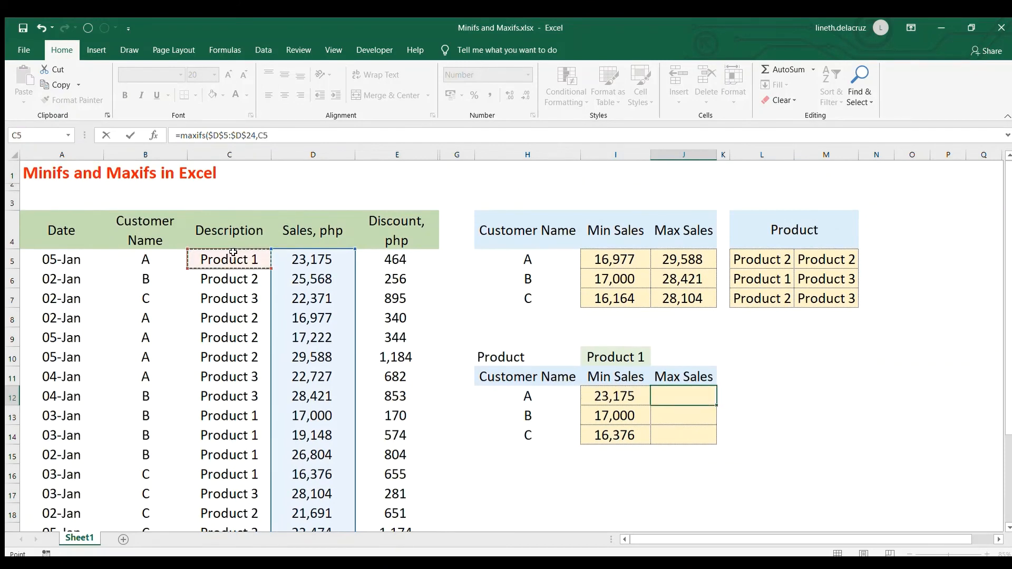
{"action": "key", "text": "ctrl+shift+Down"}
{"action": "key", "text": "F4"}
{"action": "type", "text": ","}
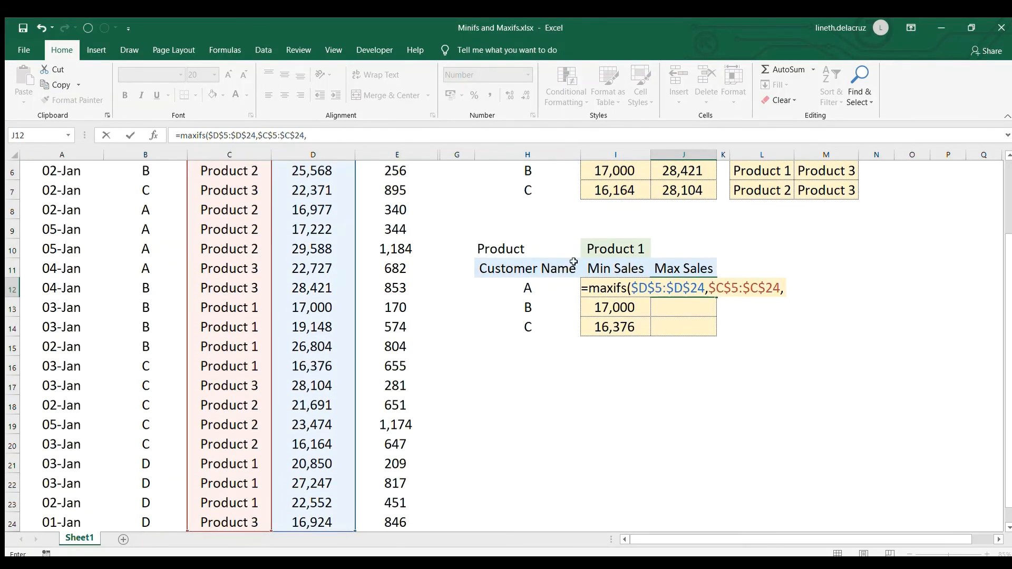
{"action": "left_click", "coordinate": [588, 248]}
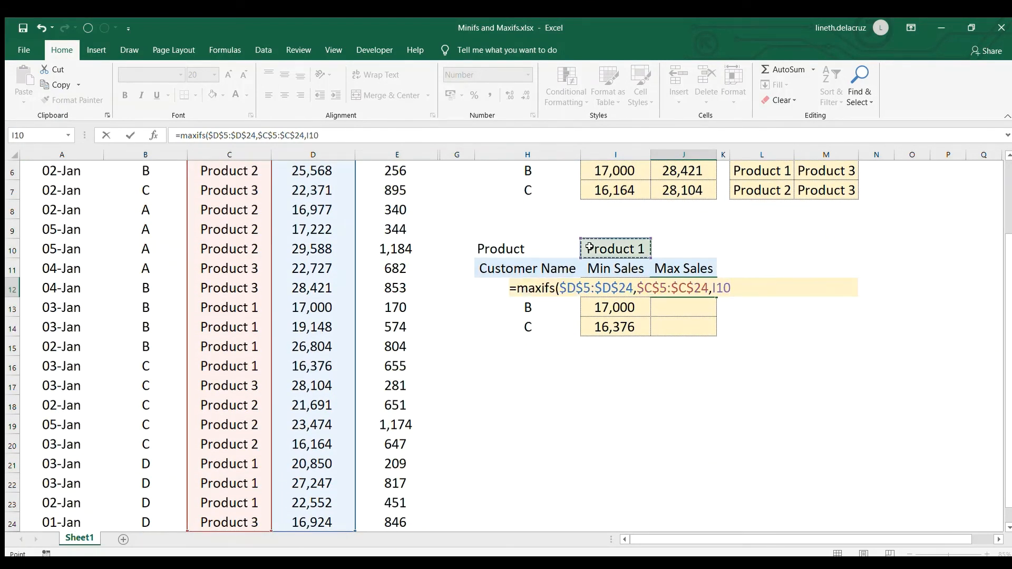
{"action": "key", "text": "F4"}
{"action": "type", "text": ","}
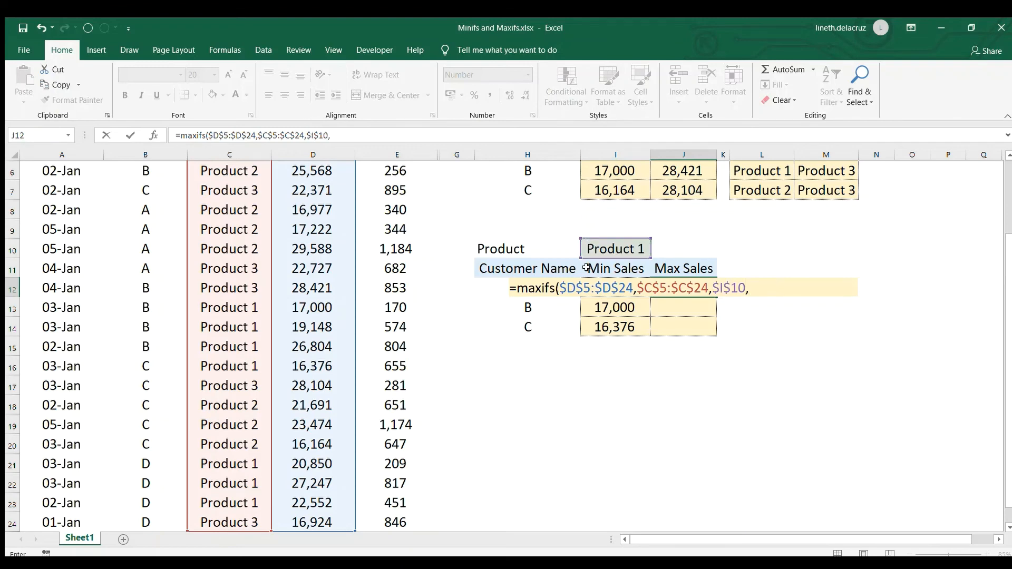
- Complete the J12 MAXIFS formula with the Customer Name range $B$5:$B$24 as the second criteria range and H12 as its criterion
{"action": "scroll", "coordinate": [587, 269], "scroll_direction": "up", "scroll_amount": 2}
{"action": "left_click", "coordinate": [158, 261]}
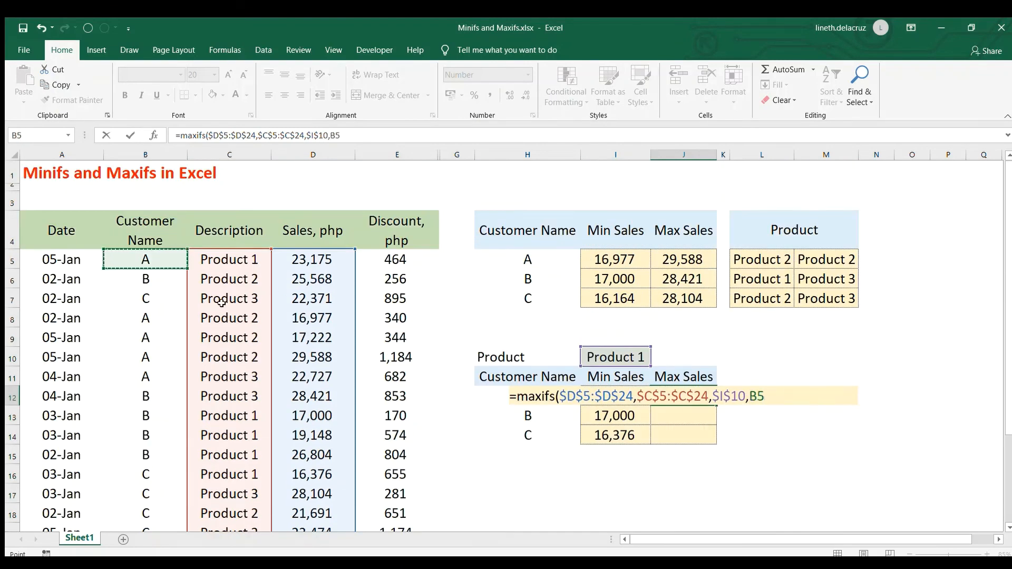
{"action": "key", "text": "ctrl+shift+Down"}
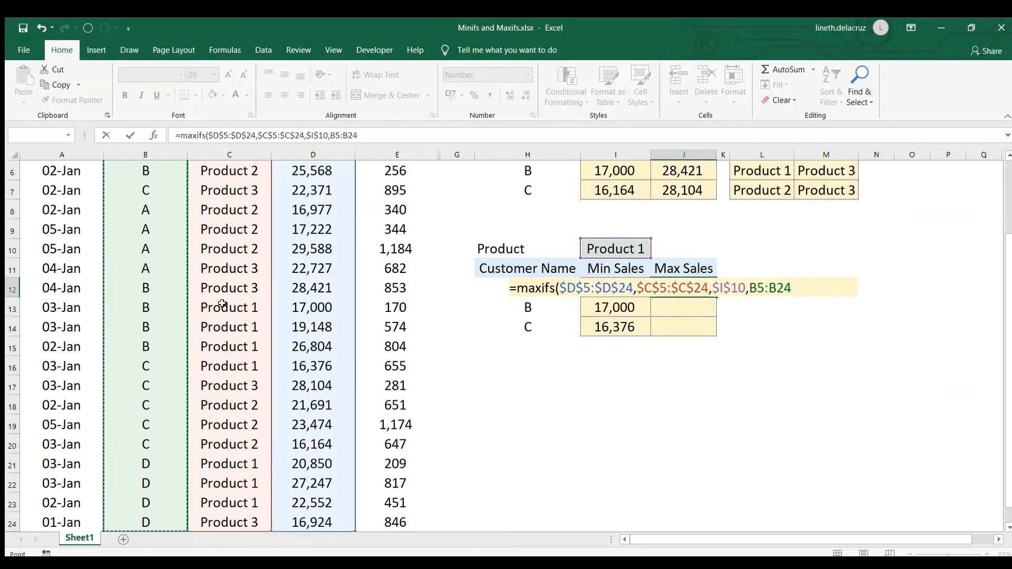
{"action": "key", "text": "F4"}
{"action": "type", "text": ","}
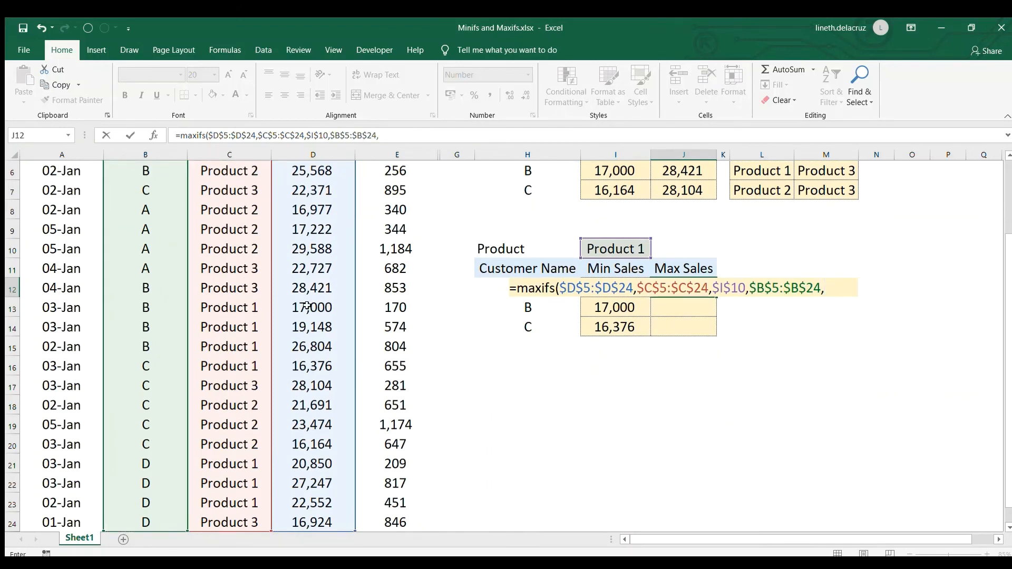
{"action": "left_click", "coordinate": [486, 284]}
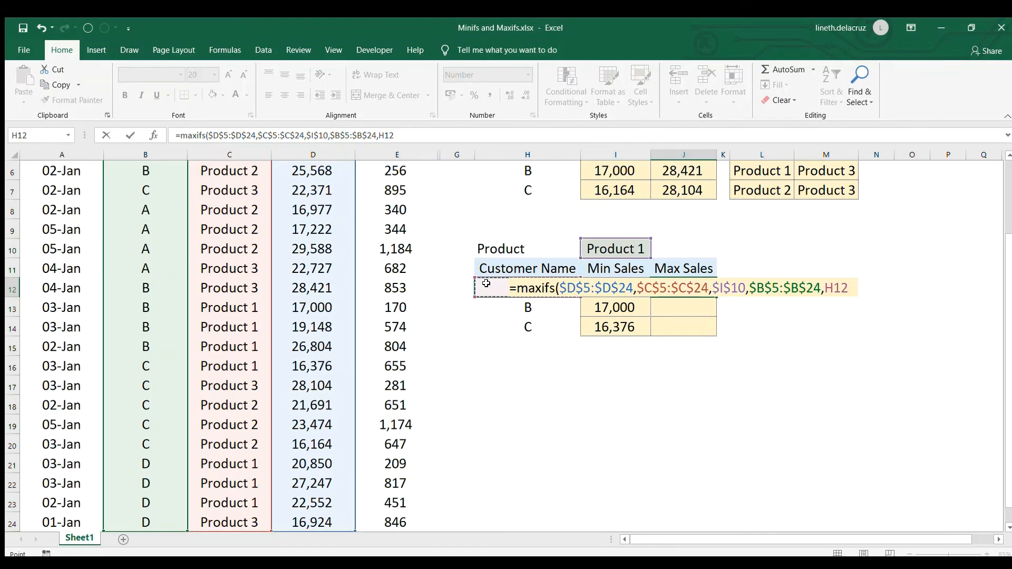
{"action": "type", "text": ")"}
{"action": "key", "text": "Return"}
- Copy the maximum-sales formula from J12 down to J13:J14 for customers B and C
{"action": "key", "text": "Up"}
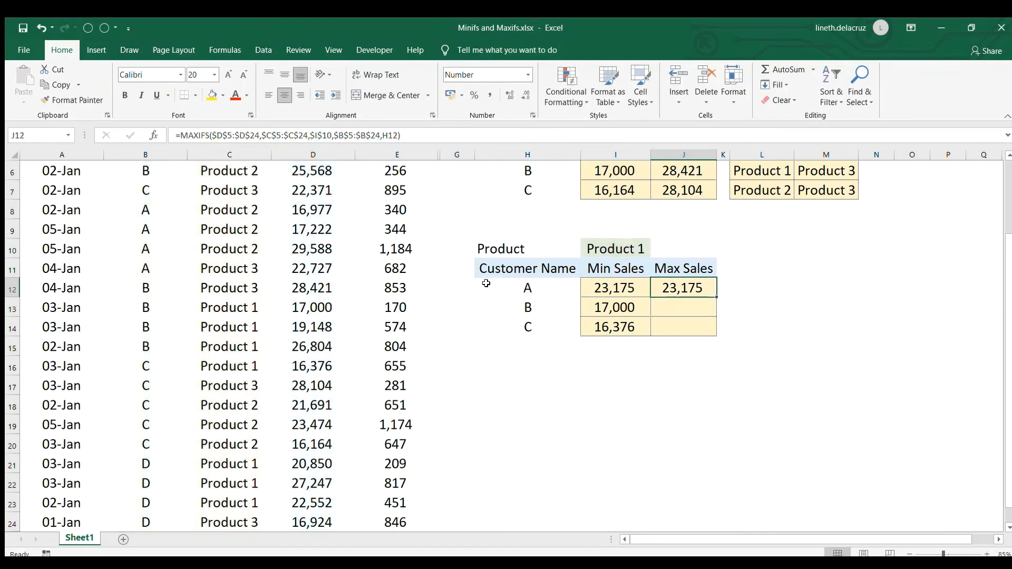
{"action": "key", "text": "ctrl+c"}
{"action": "key", "text": "Down"}
{"action": "key", "text": "shift+Down"}
{"action": "key", "text": "ctrl+v"}
{"action": "scroll", "coordinate": [486, 284], "scroll_direction": "up", "scroll_amount": 2}
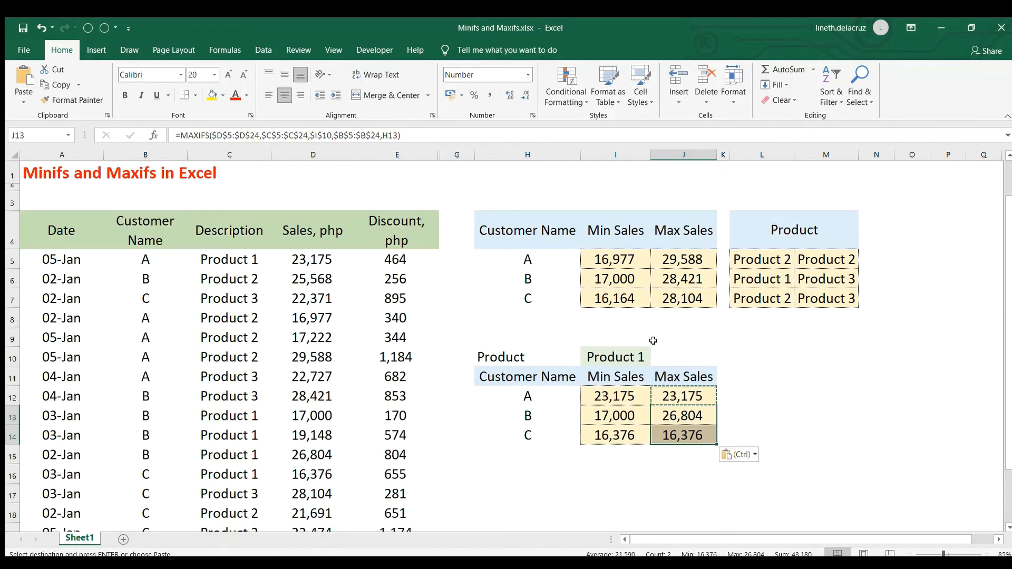